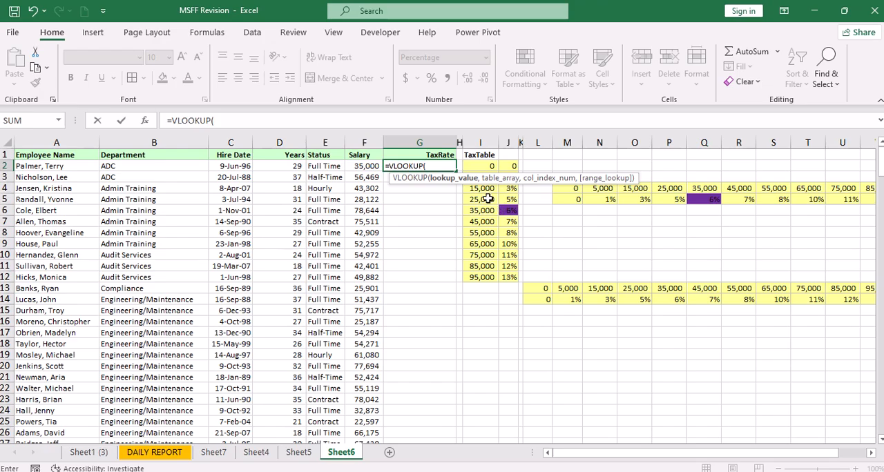
Discard the unfinished VLOOKUP formula in the first TaxRate cell, G2
key(BackSpace)
key(Escape)
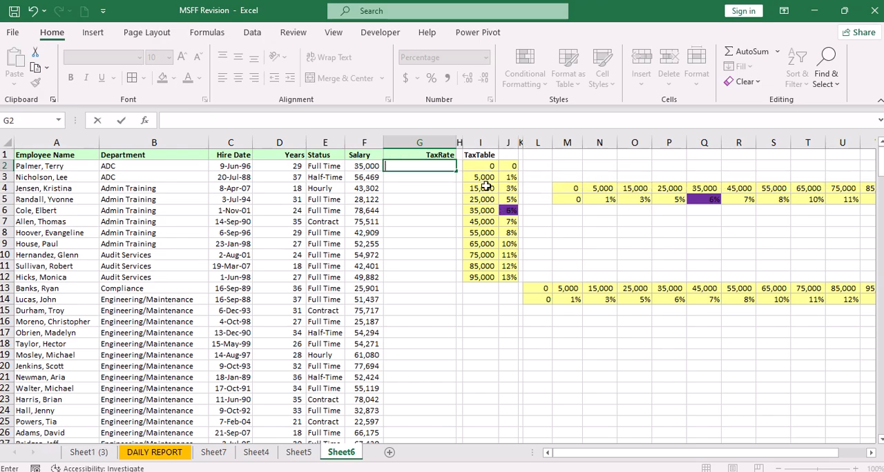
key(Return)
Change the font colour of the purple-filled rate cell J6 in the TaxTable to white
click(477, 187)
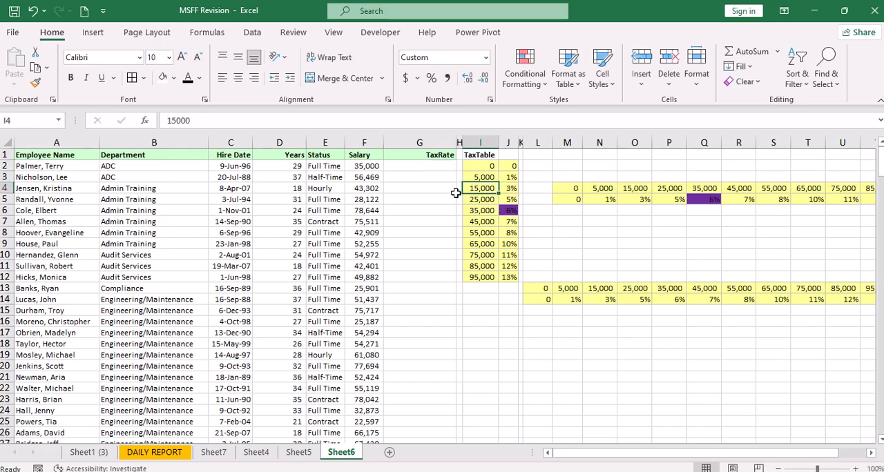
click(374, 167)
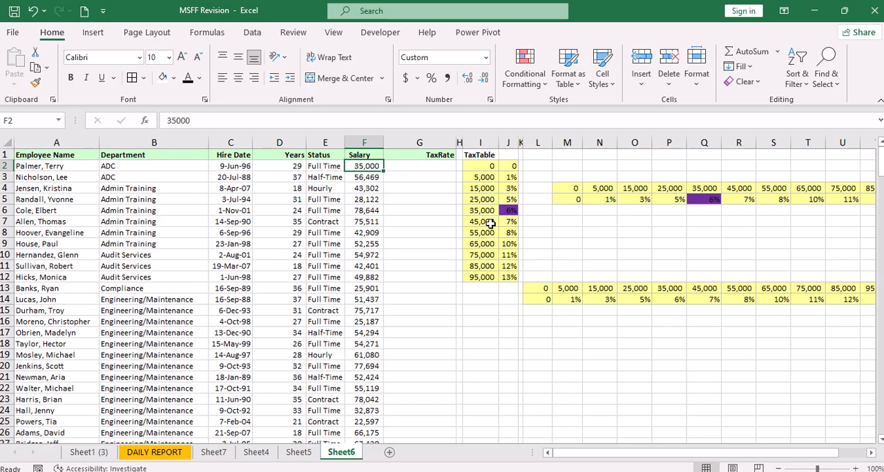
drag(481, 211, 508, 209)
click(508, 209)
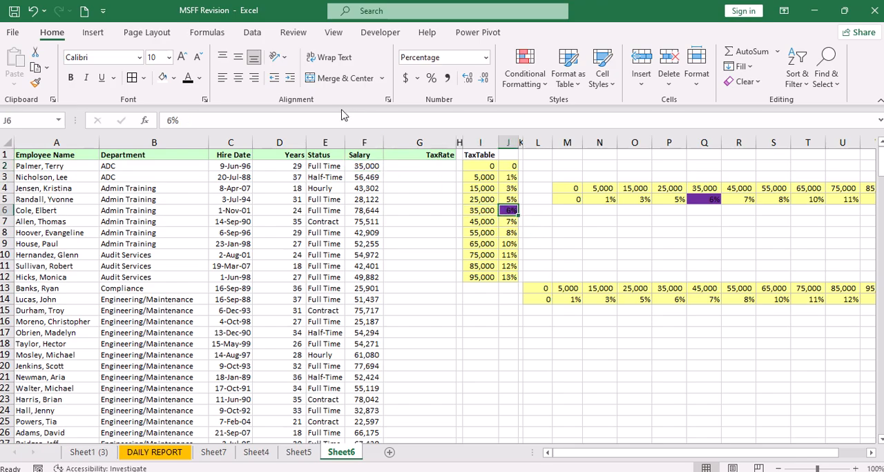
click(199, 78)
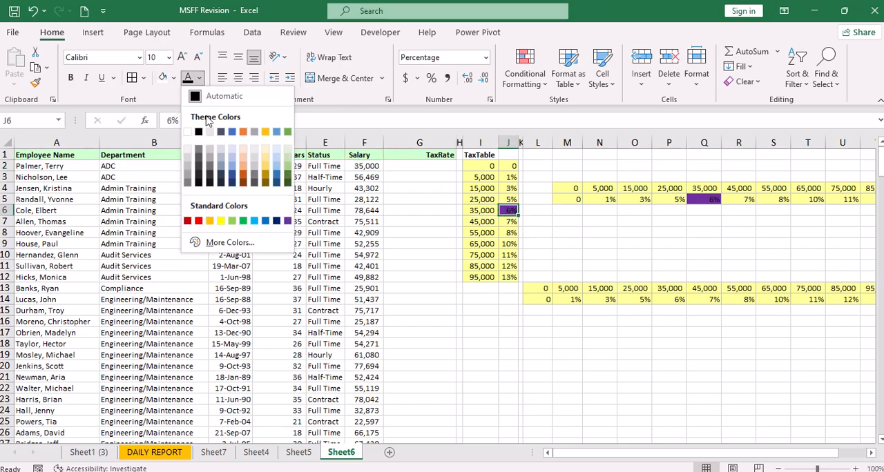
click(192, 125)
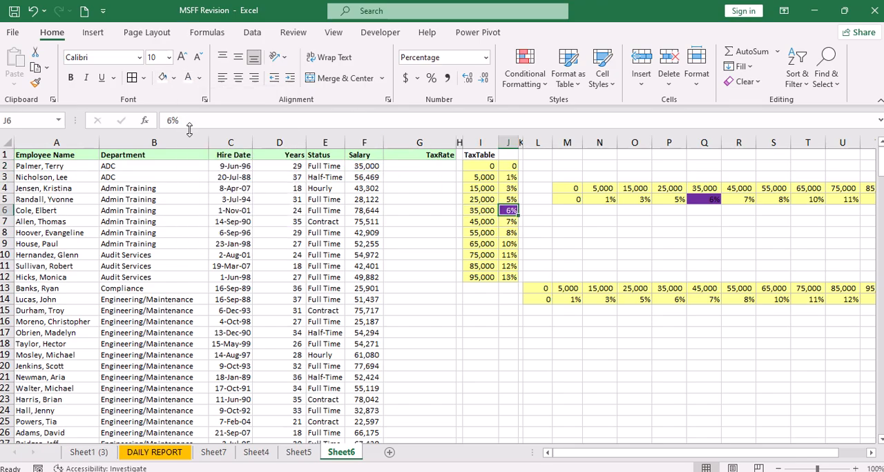
Enter 6% manually as the tax rate in cell G2
click(424, 166)
text(6%)
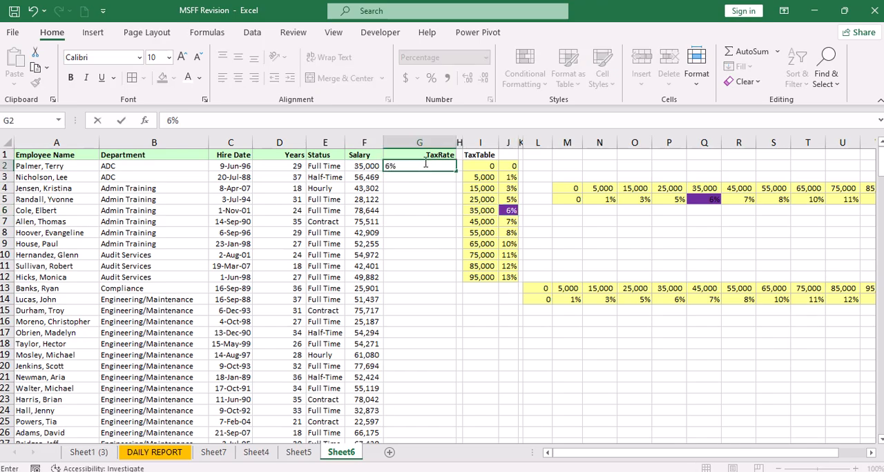
key(Return)
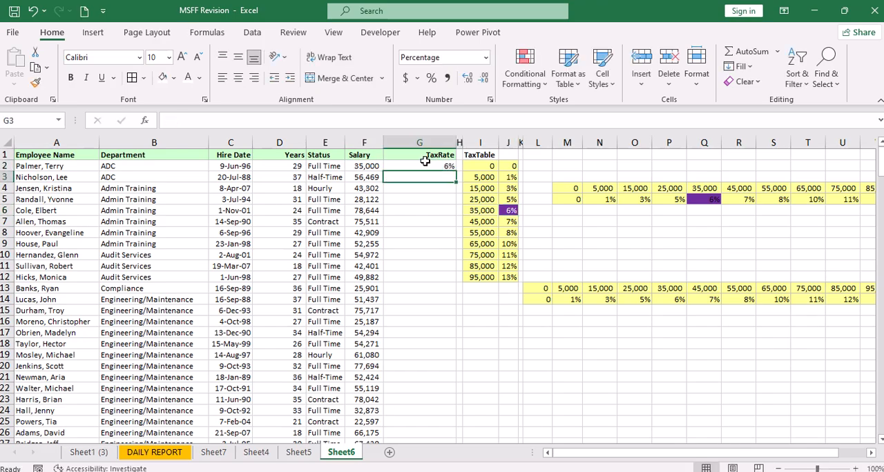
Begin a VLOOKUP formula in G2 using salary F2 as the lookup value and I2:J12 as the table array
click(425, 166)
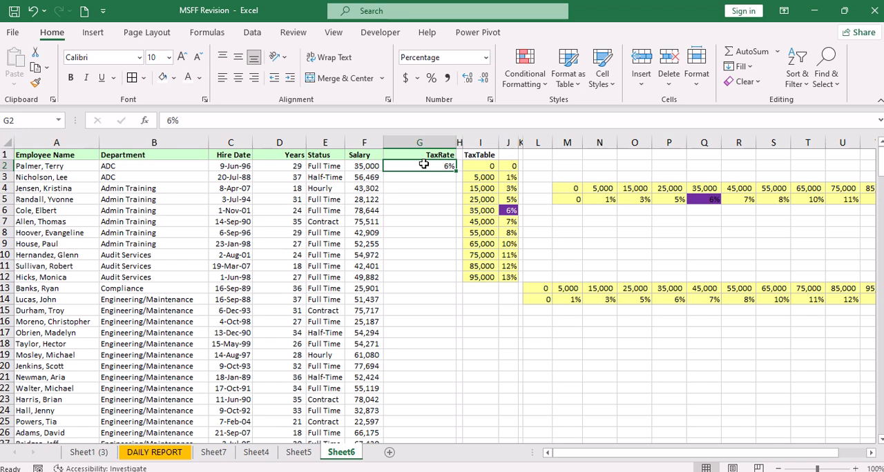
text(=vlook)
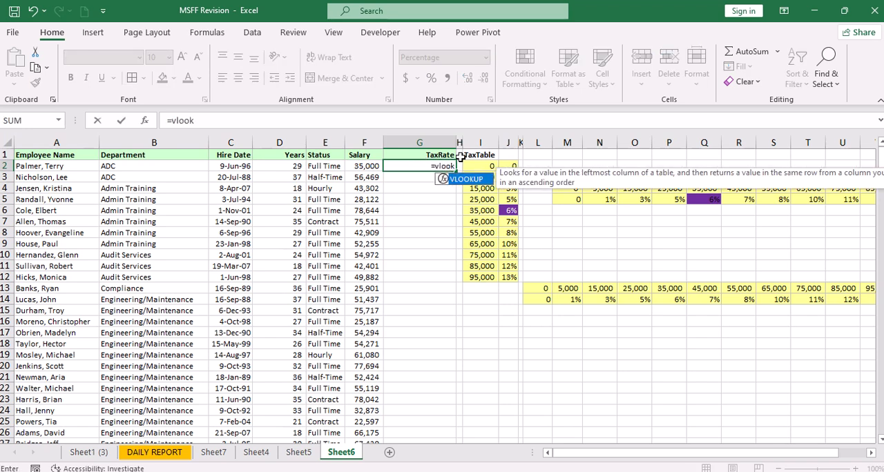
double_click(480, 183)
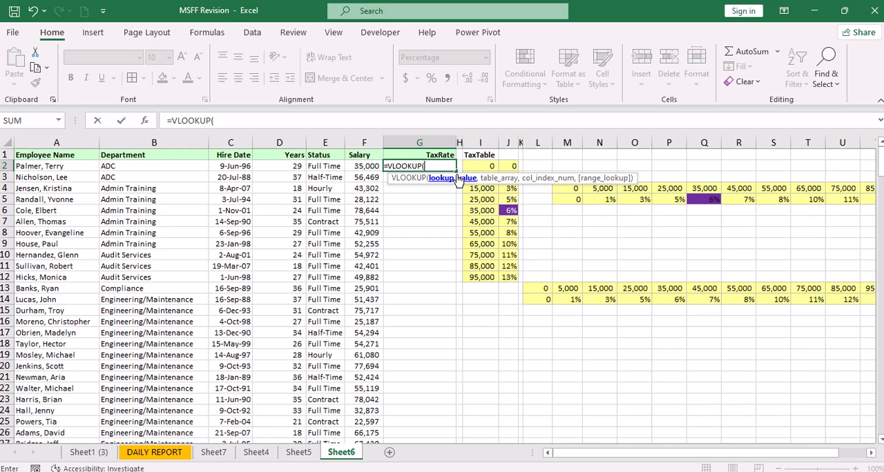
click(371, 168)
text(,)
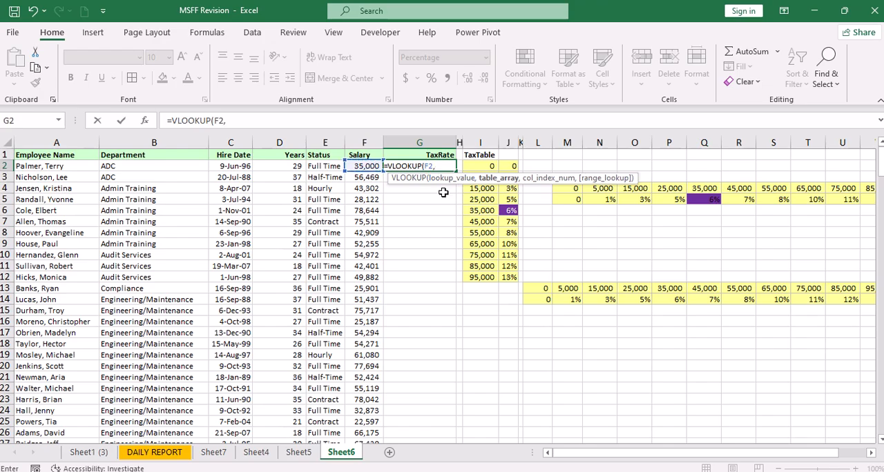
drag(494, 165, 507, 275)
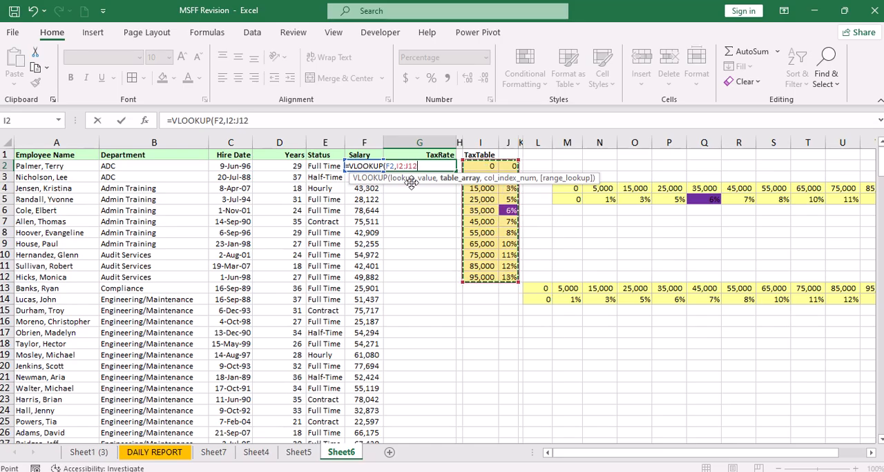
Make the table range absolute as $I$2:$J$12 and complete the G2 formula with column index 2 and exact match FALSE
drag(256, 123, 234, 120)
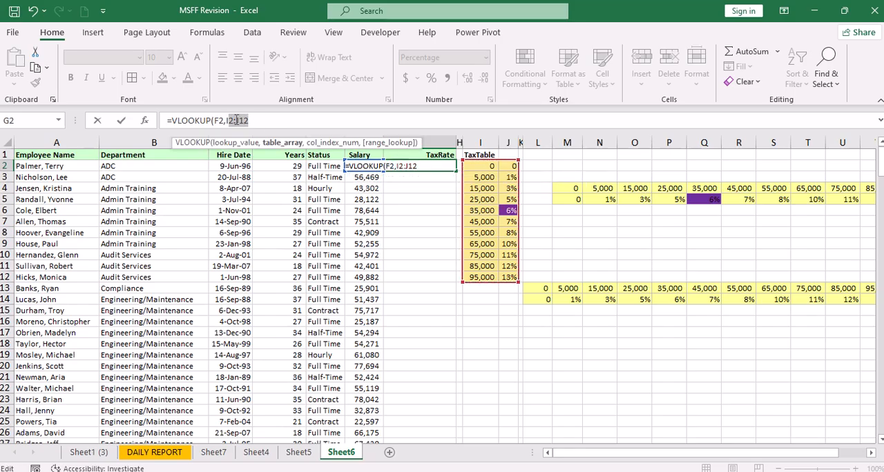
key(F4)
click(288, 121)
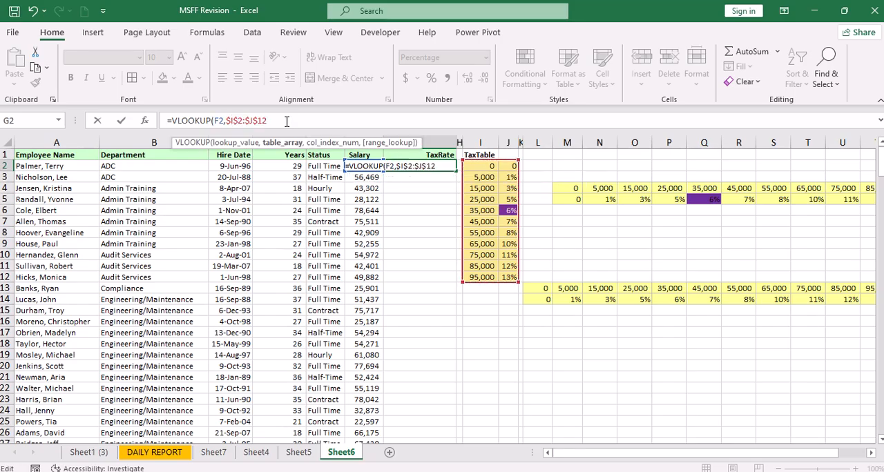
text(,)
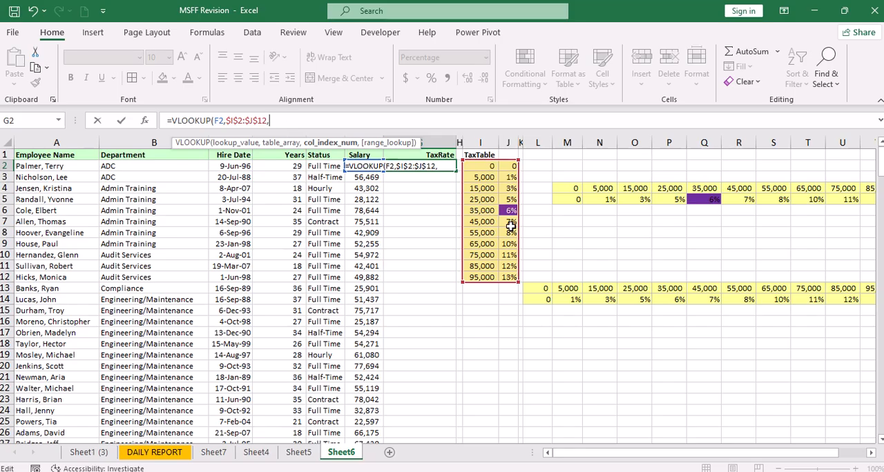
text(2,)
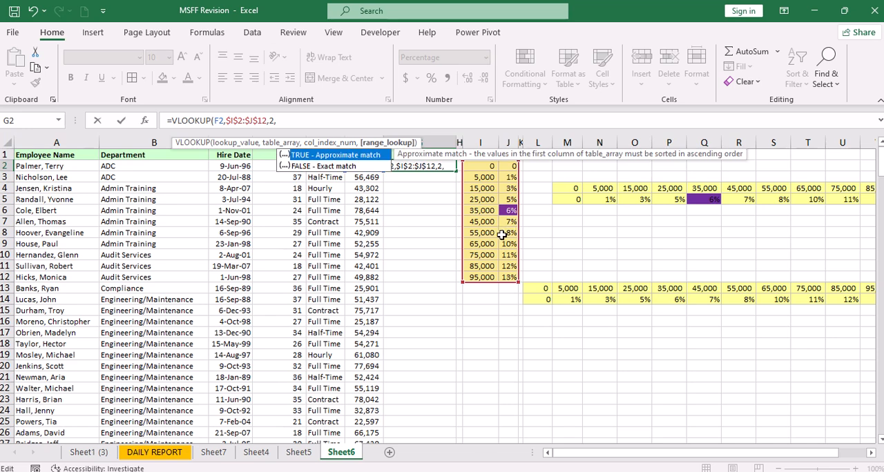
double_click(343, 167)
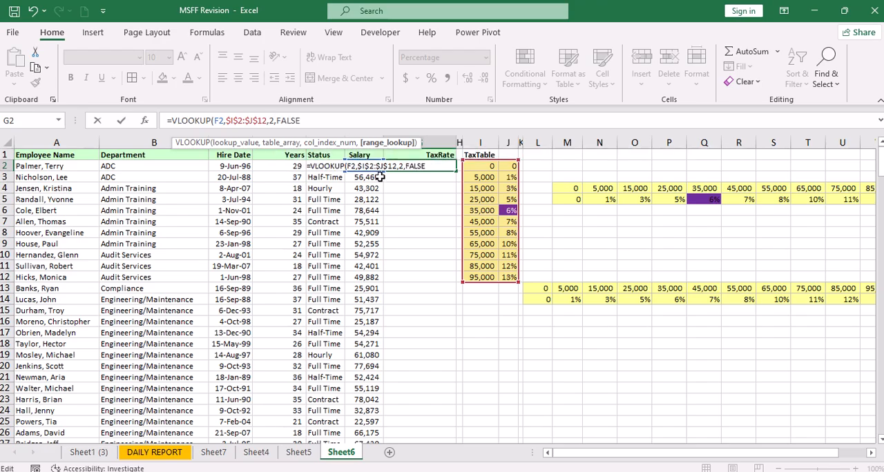
key(Return)
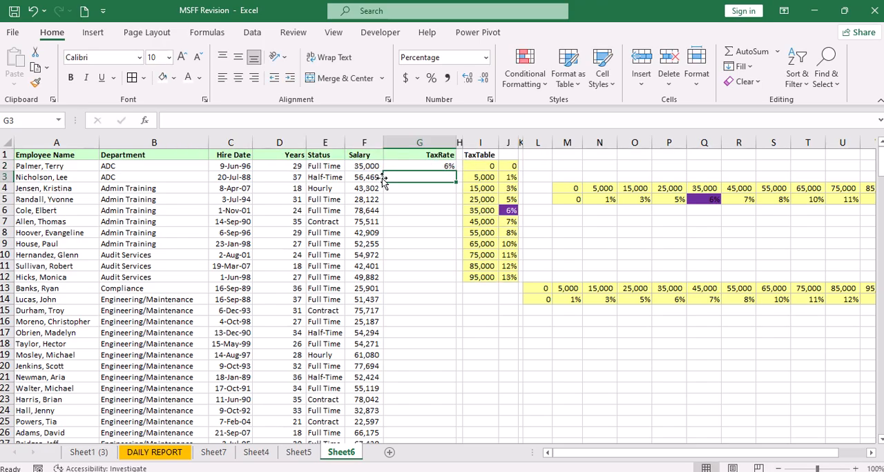
Copy the VLOOKUP formula from G2 down to G3 and check it against the salary in F3
click(433, 167)
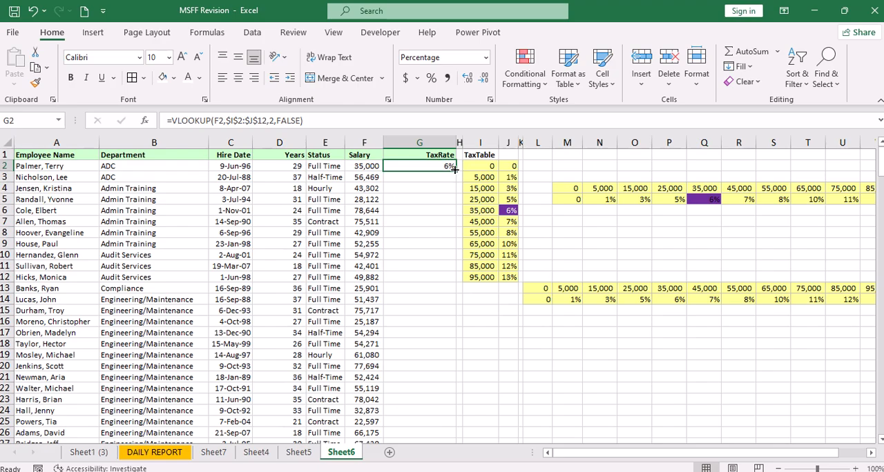
drag(450, 168, 443, 187)
click(445, 179)
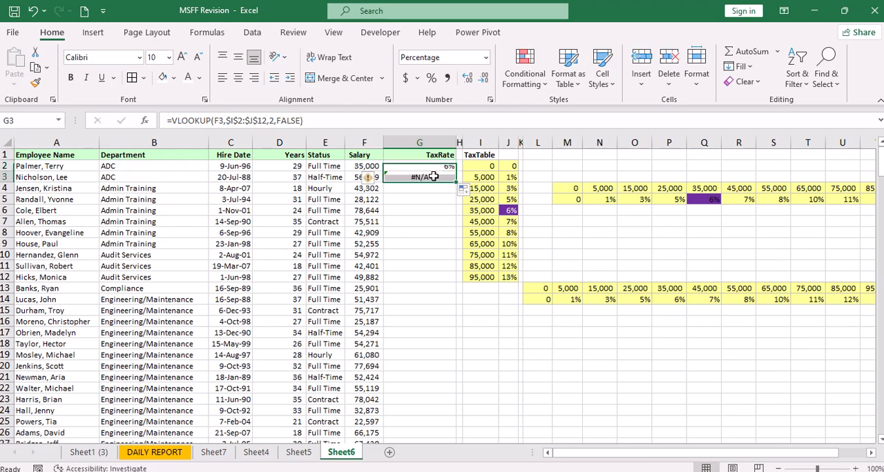
click(371, 178)
click(410, 178)
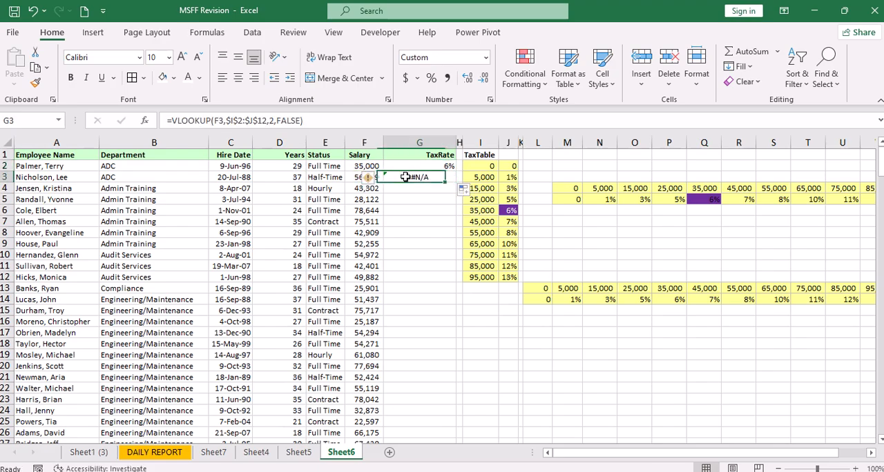
click(347, 177)
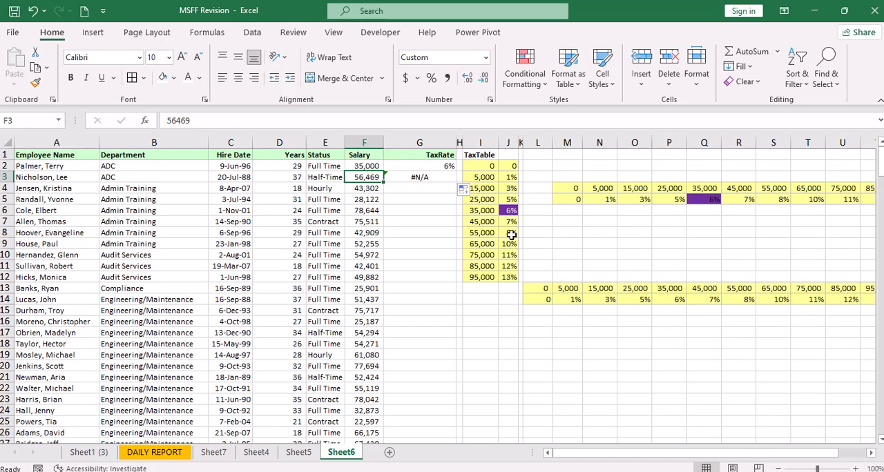
Change the G3 formula's range lookup to TRUE for approximate match and fill it down the rest of the TaxRate column
click(426, 178)
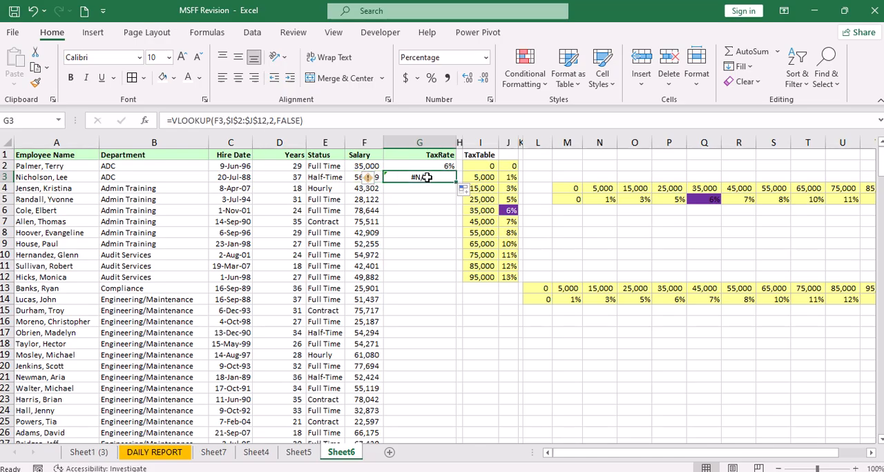
click(301, 121)
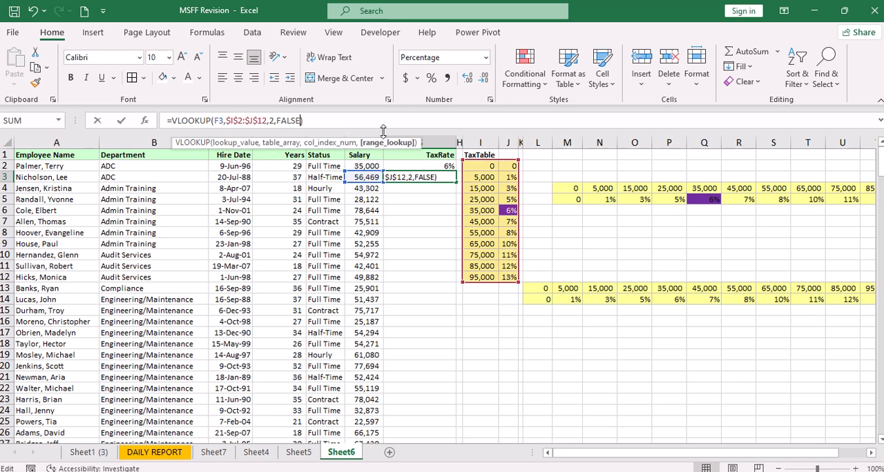
key(BackSpace)
key(BackSpace)
key(BackSpace)
key(BackSpace)
key(BackSpace)
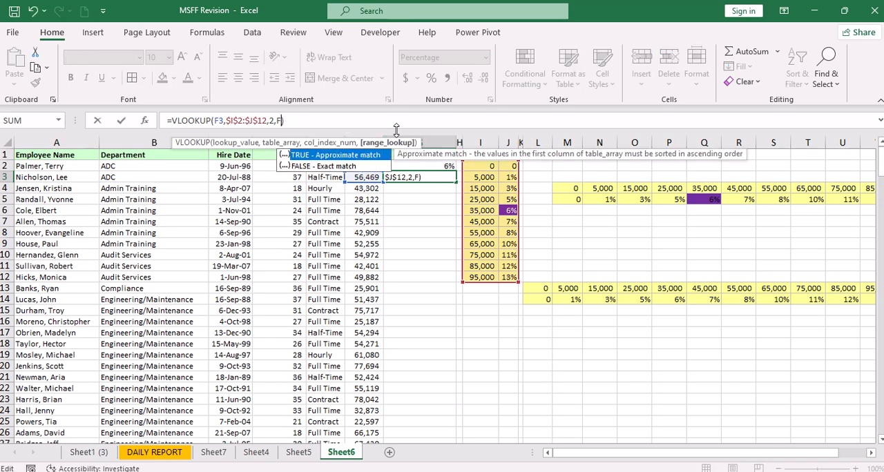
double_click(351, 159)
key(Return)
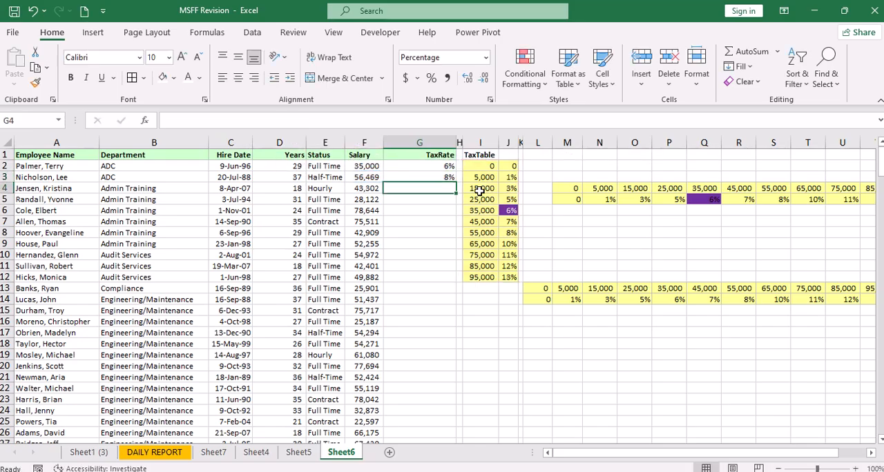
click(447, 177)
double_click(456, 183)
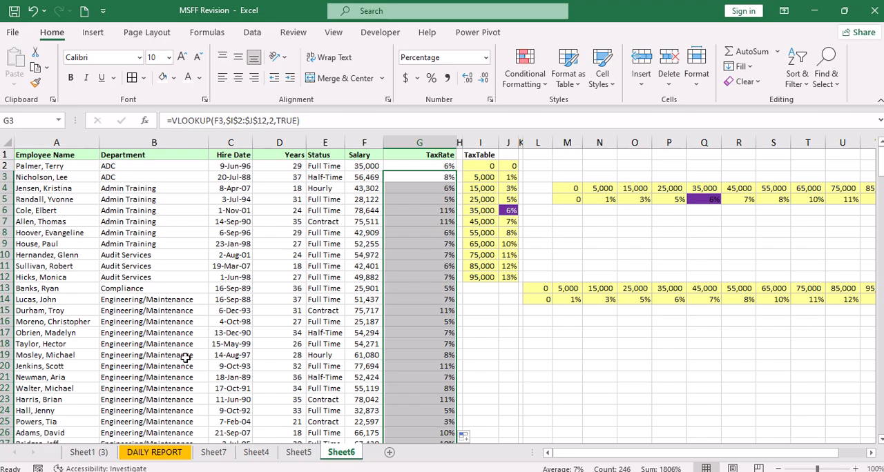
Look over the Sheet1 (3) and DAILY REPORT worksheets
click(90, 452)
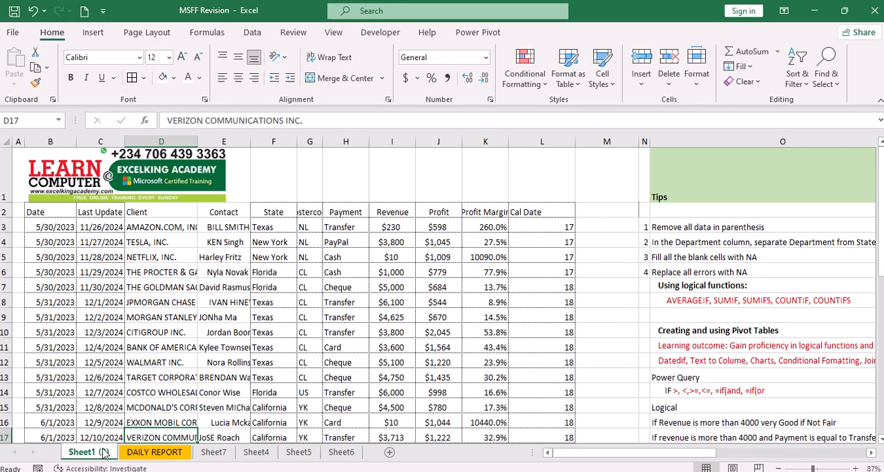
click(327, 257)
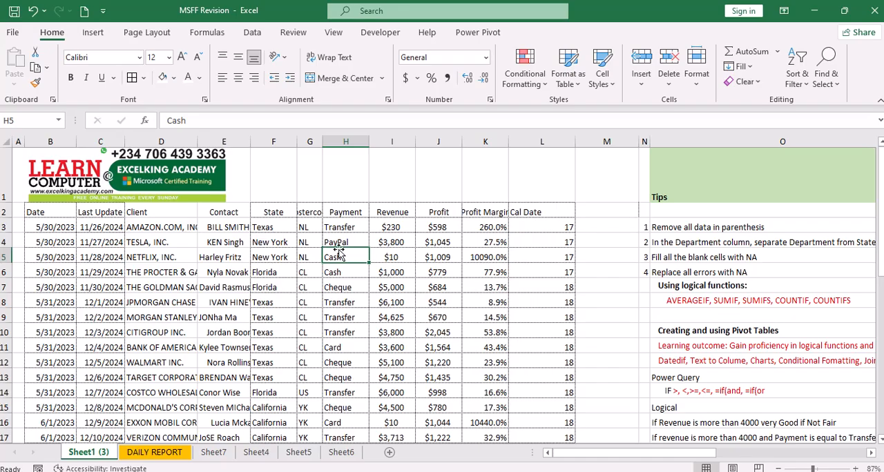
click(148, 455)
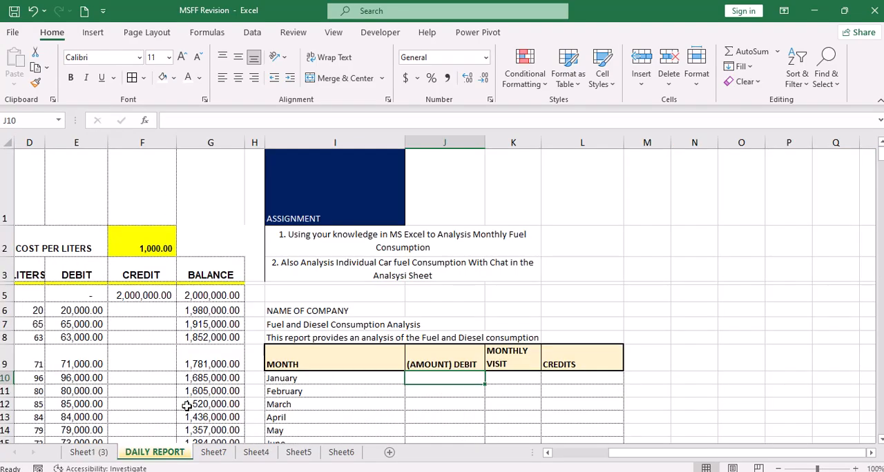
click(90, 452)
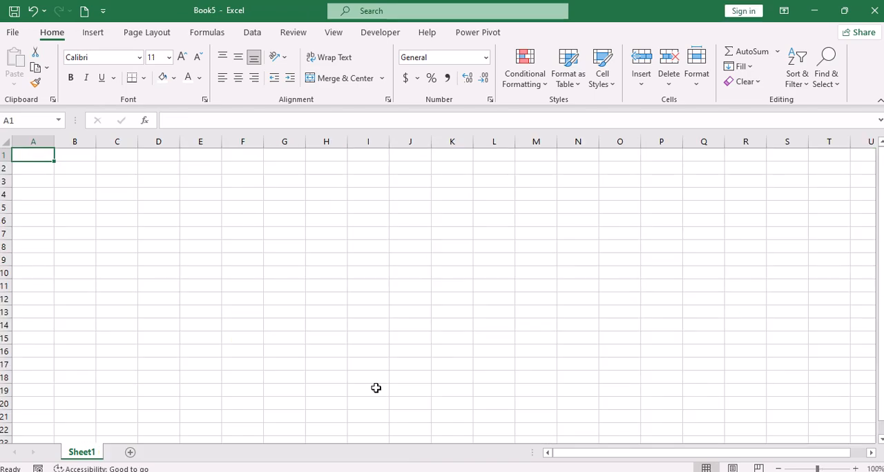
Start a data import from an Excel workbook file and look through the Documents folder for the source
click(253, 33)
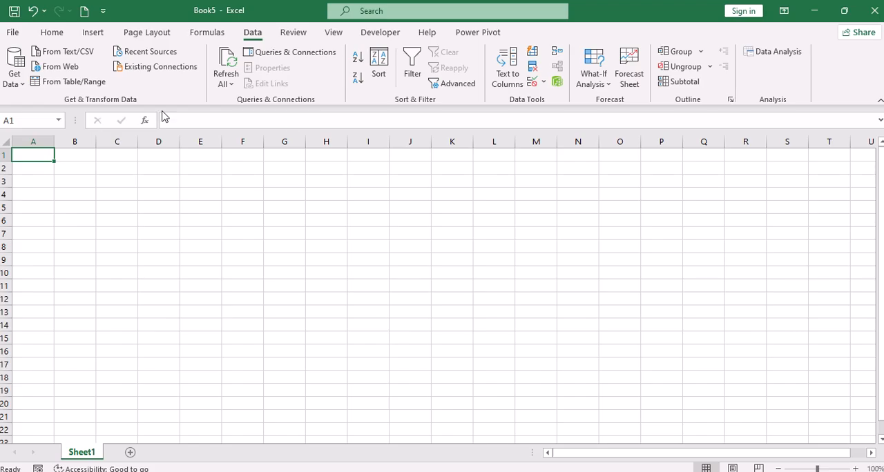
click(25, 83)
mouse_move(60, 111)
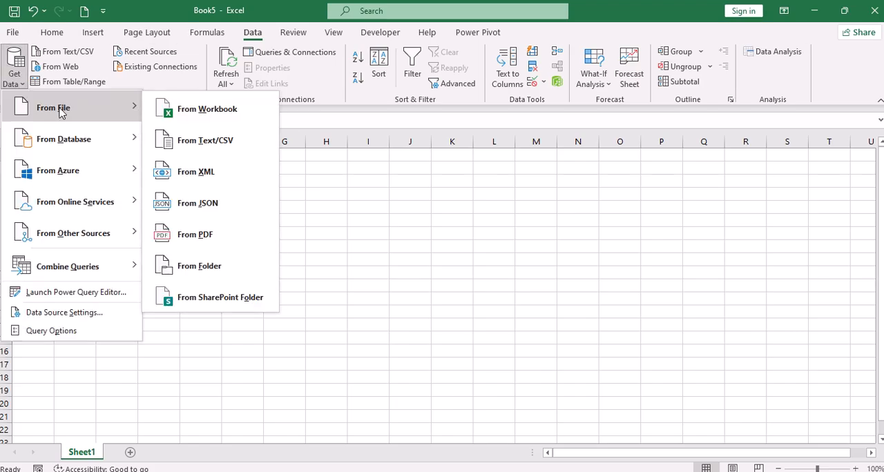
click(230, 110)
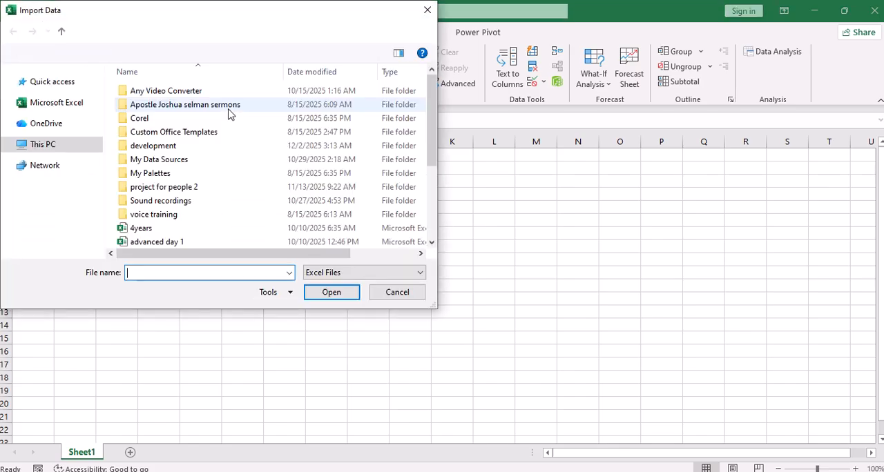
scroll(227, 145, down, 3)
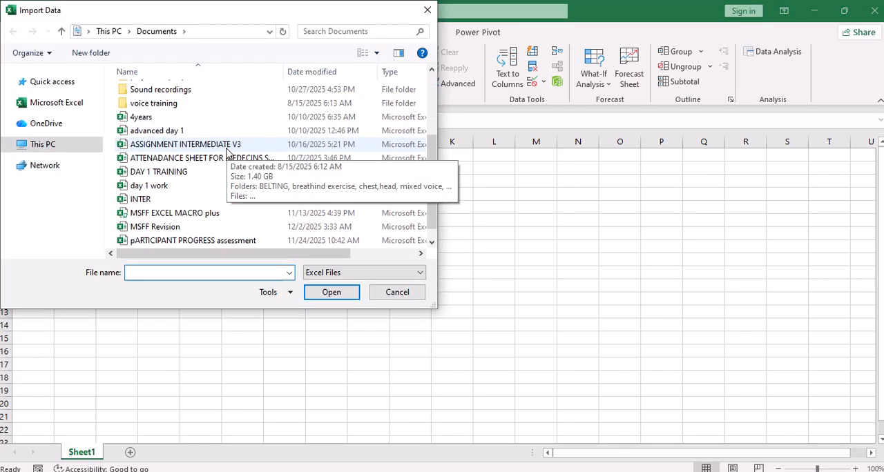
scroll(228, 151, down, 1)
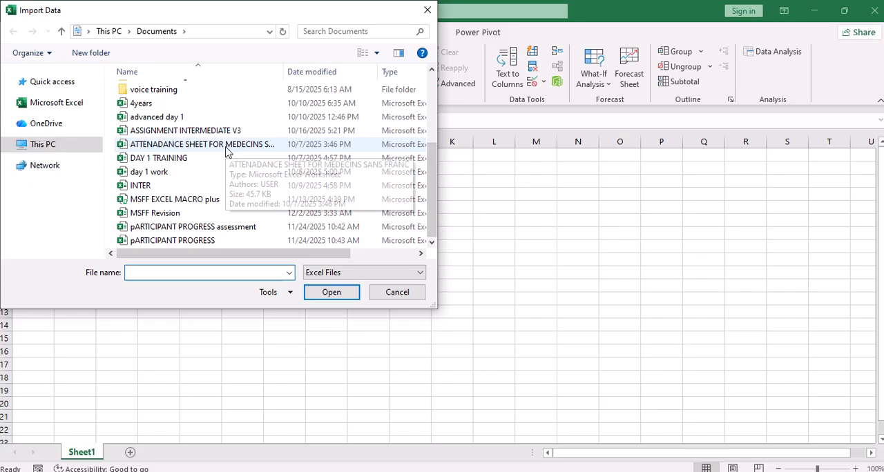
scroll(128, 100, up, 3)
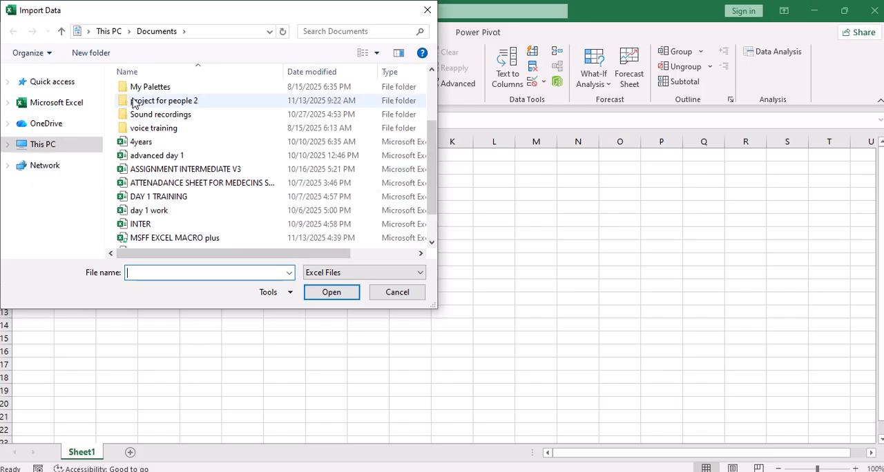
Look through the Desktop folder for the workbook to import
click(86, 31)
click(112, 45)
scroll(221, 131, down, 10)
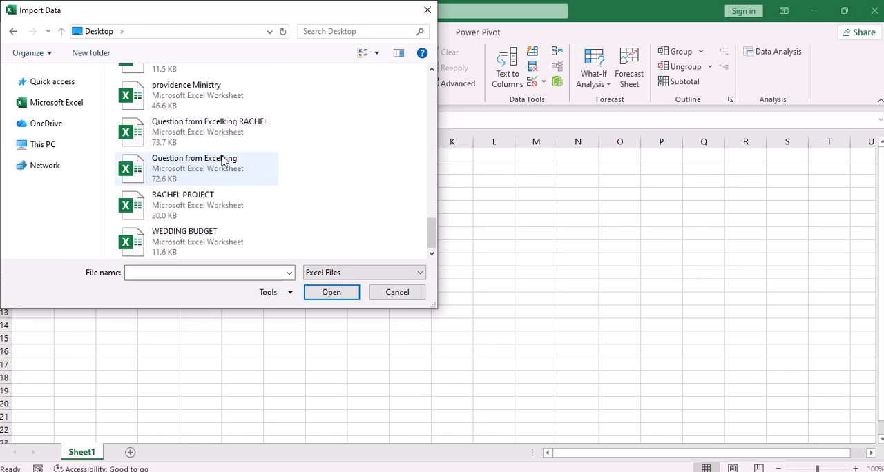
scroll(222, 160, up, 6)
scroll(222, 160, down, 6)
click(223, 160)
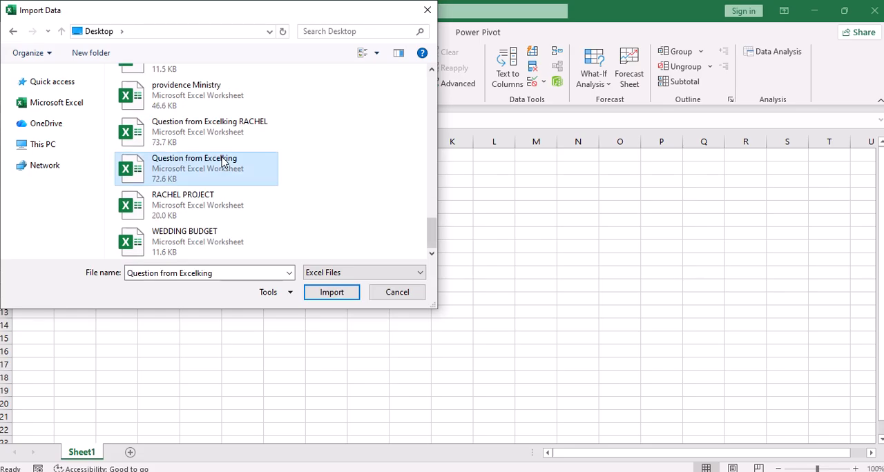
scroll(222, 160, up, 10)
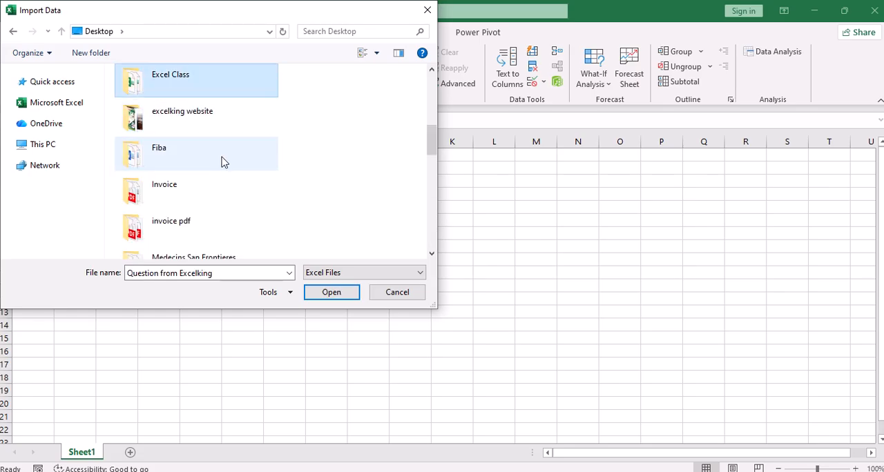
scroll(223, 160, down, 3)
scroll(222, 162, down, 5)
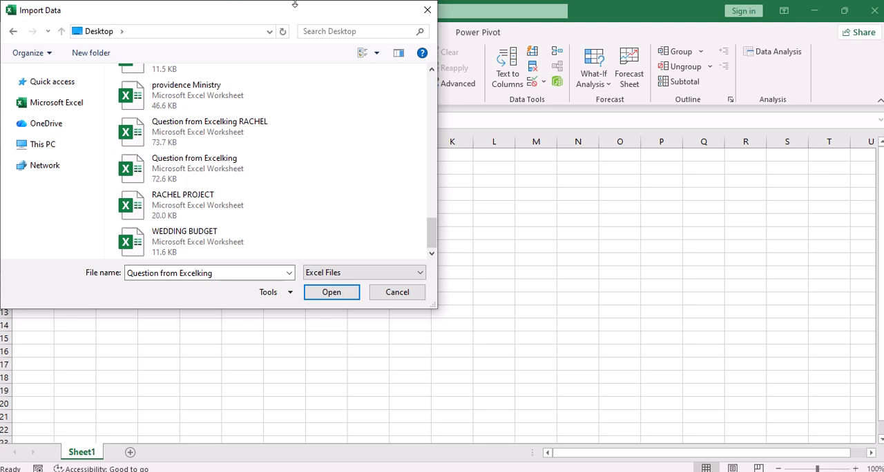
Import the Excelking Data Cleaning workbook from the Downloads folder and open its Sheet1 (2) for transformation in Power Query
mouse_move(362, 7)
click(353, 31)
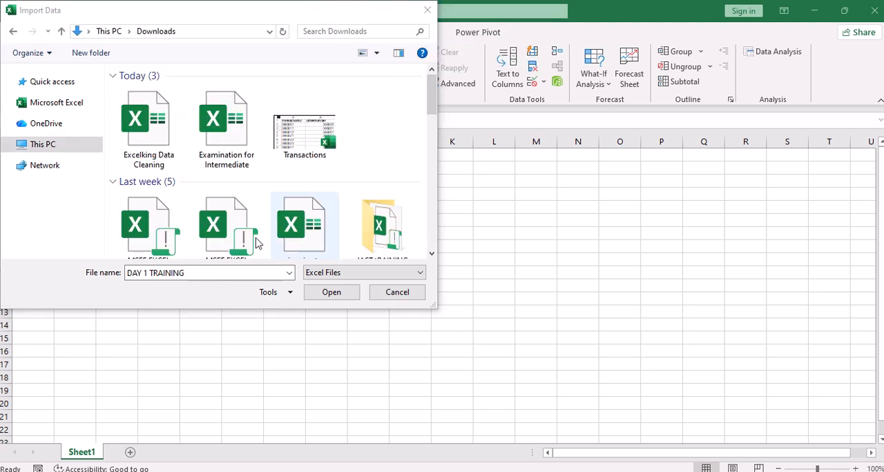
double_click(161, 147)
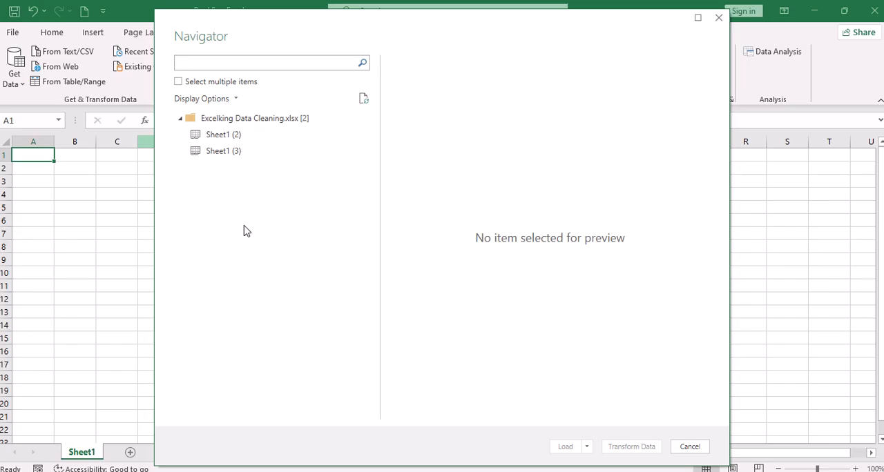
click(218, 140)
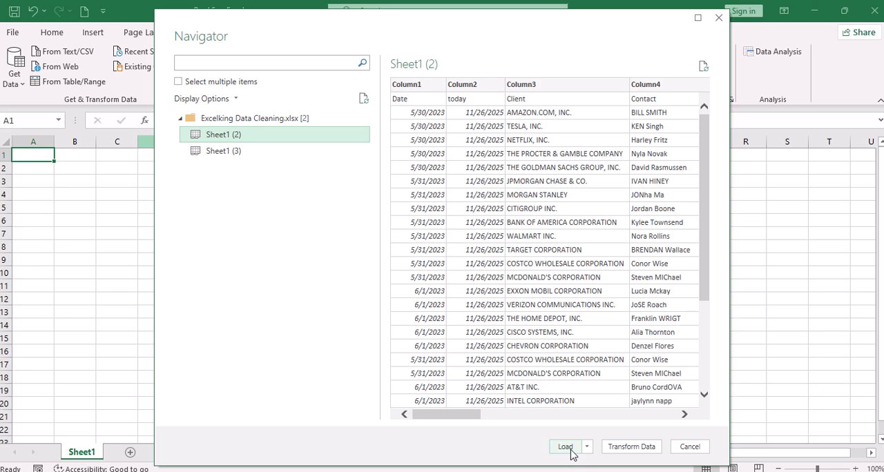
click(617, 449)
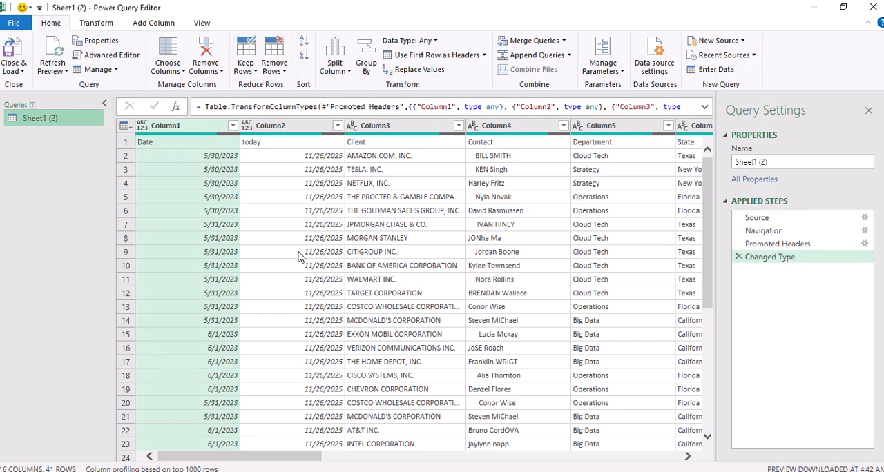
Rename the query as Clean
click(769, 161)
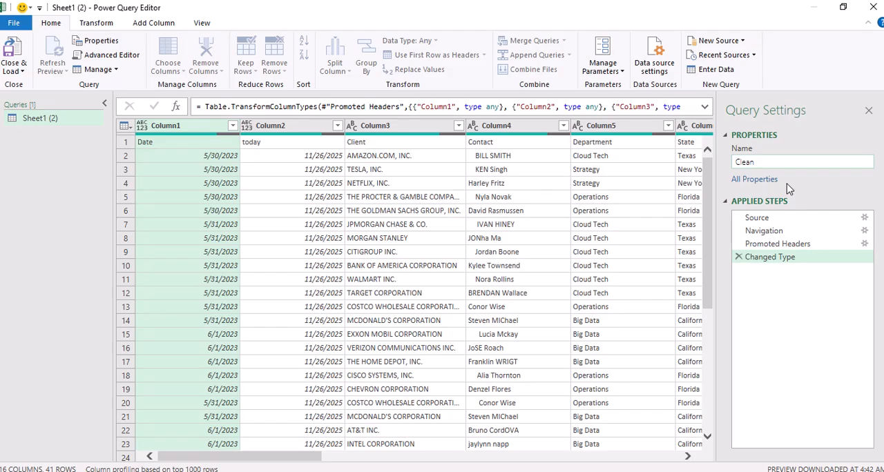
click(811, 380)
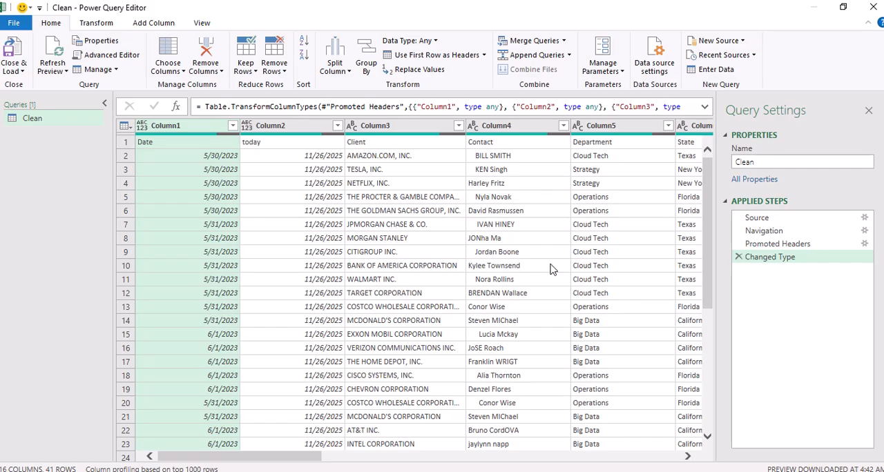
Check the headings held in the first data row and promote that row to column headers
click(189, 146)
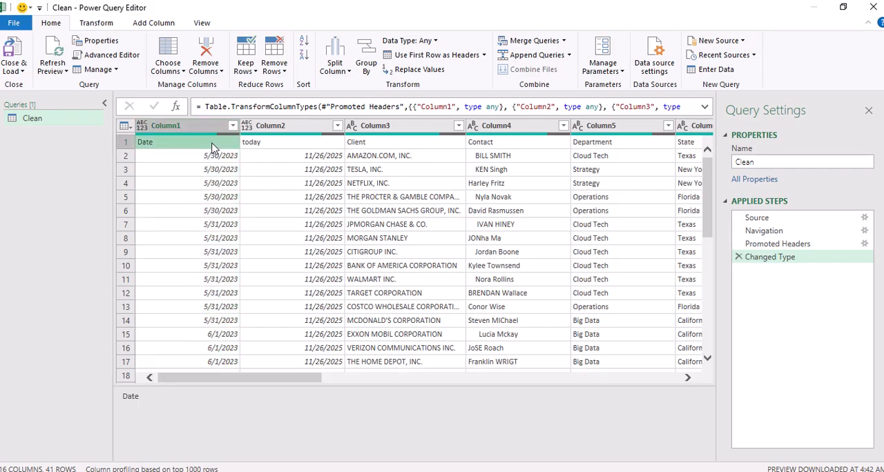
click(260, 144)
click(383, 149)
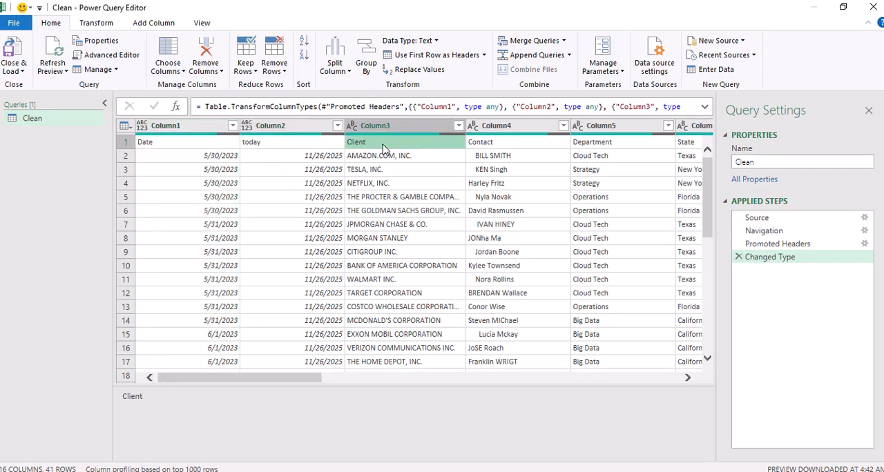
click(485, 151)
click(616, 146)
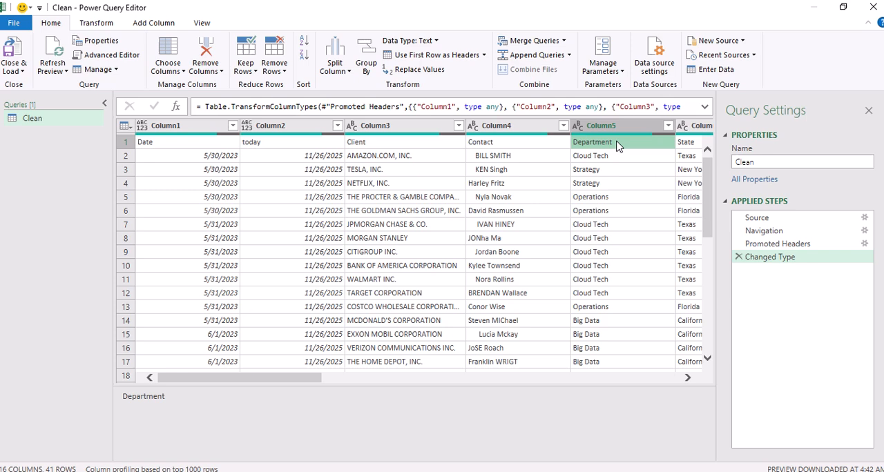
click(695, 146)
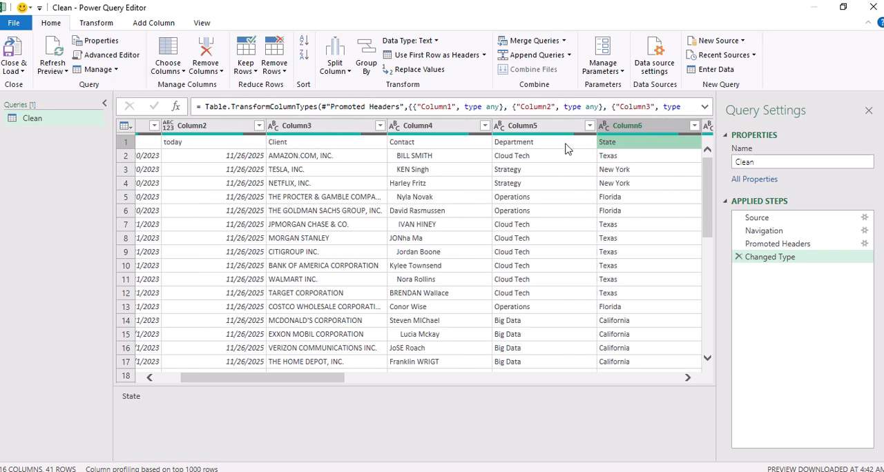
click(322, 146)
click(188, 152)
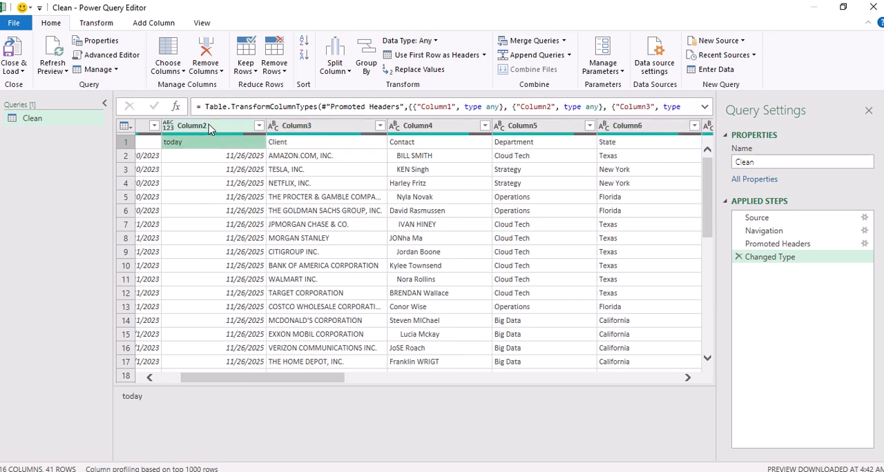
click(439, 57)
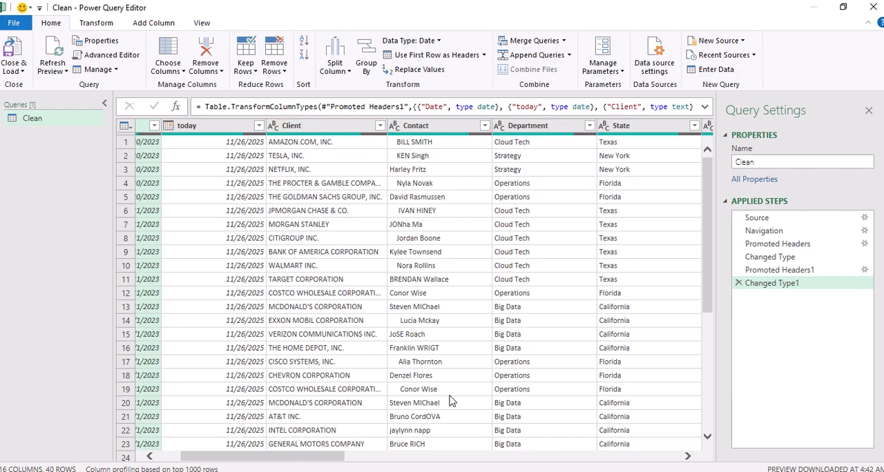
drag(304, 458, 281, 456)
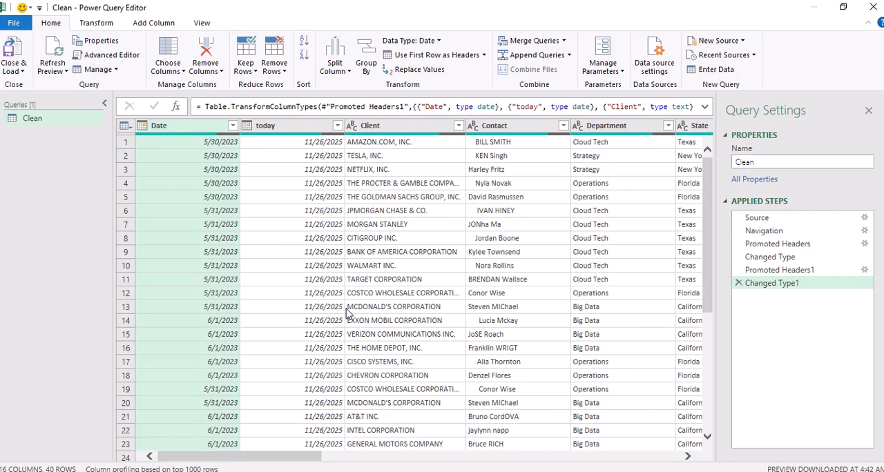
Capitalize each word in the Client column, transforming the existing column in place
click(420, 132)
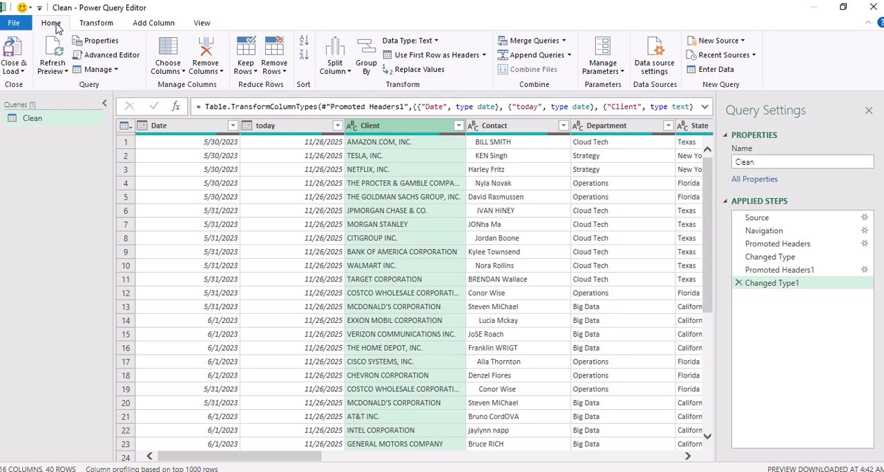
click(96, 26)
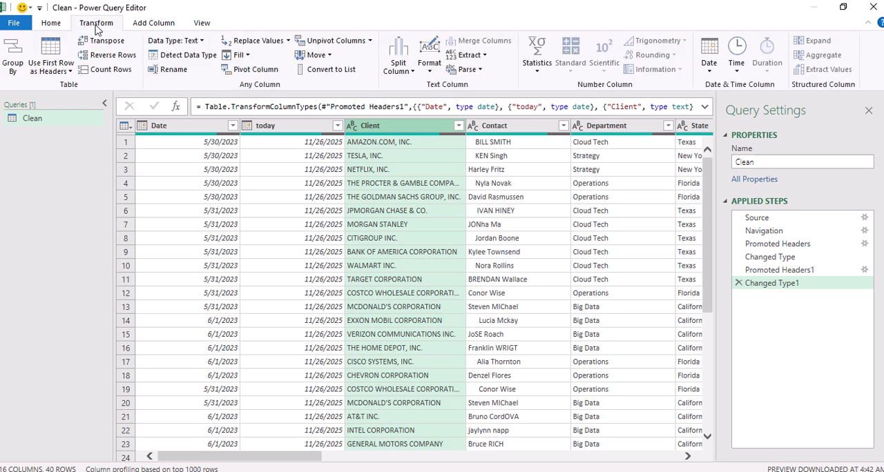
click(153, 25)
click(114, 27)
click(428, 71)
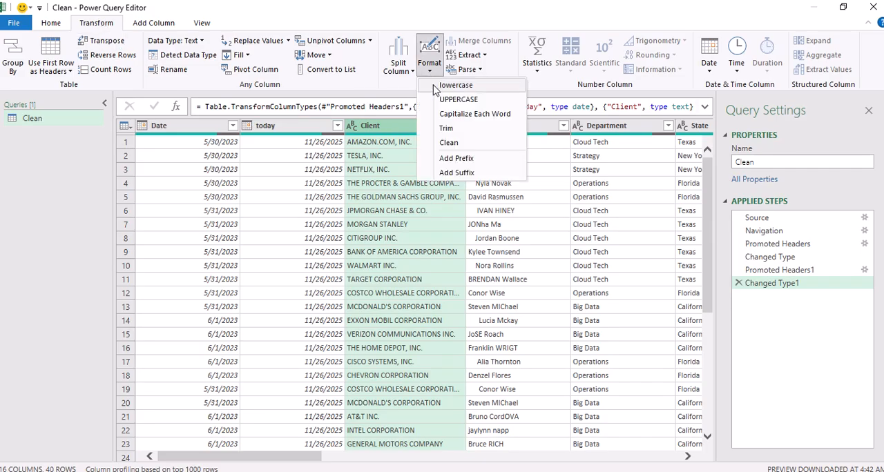
click(474, 114)
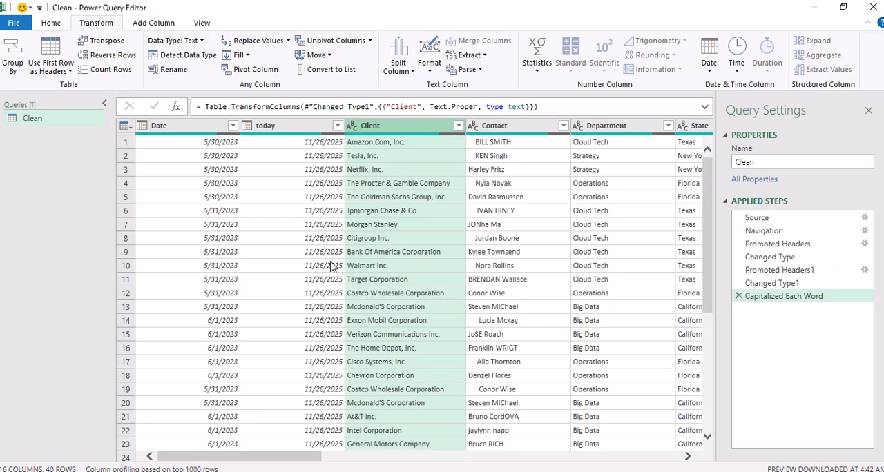
Add a new column holding the Client values in uppercase
click(155, 23)
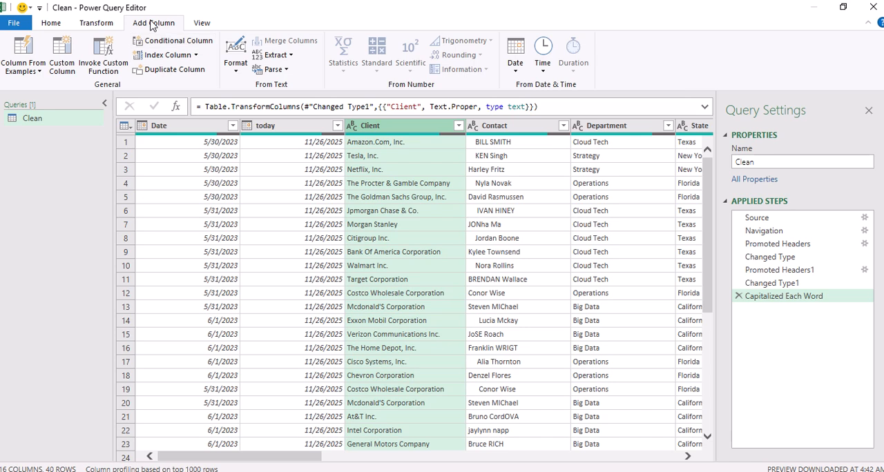
click(235, 72)
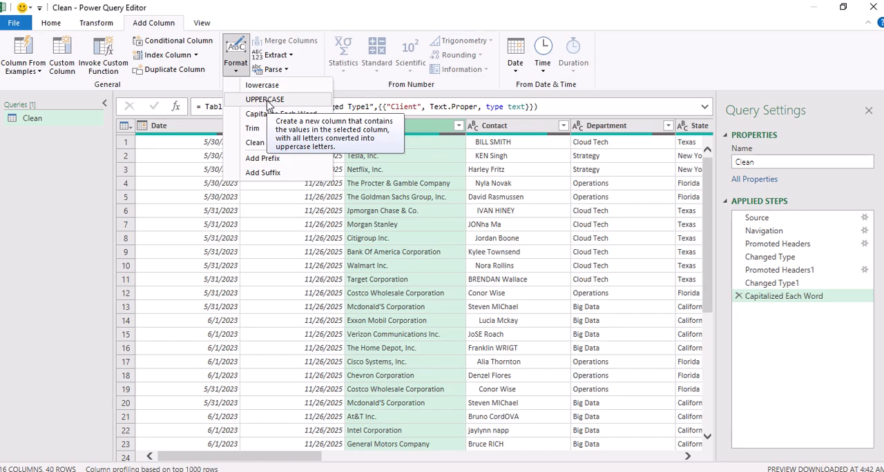
click(266, 100)
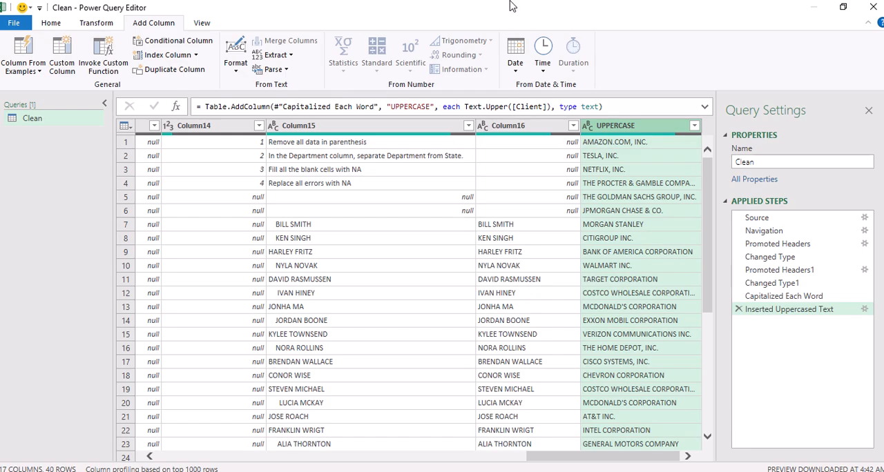
Remove the added UPPERCASE column from the query
click(110, 26)
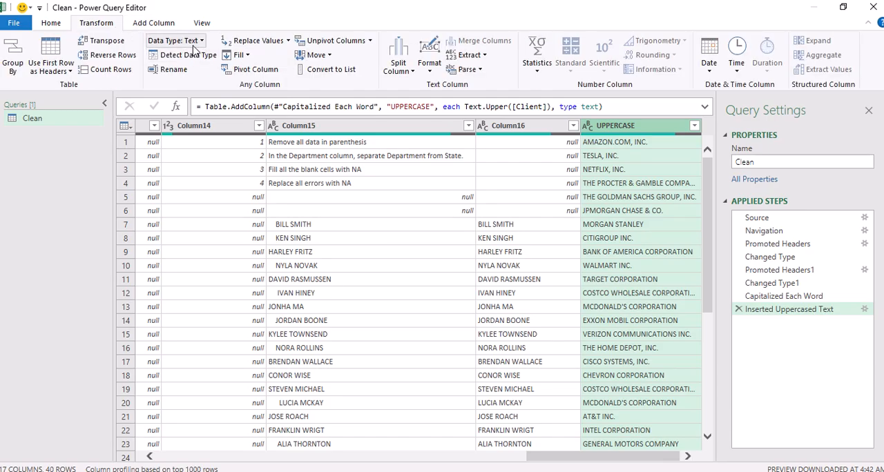
right_click(625, 126)
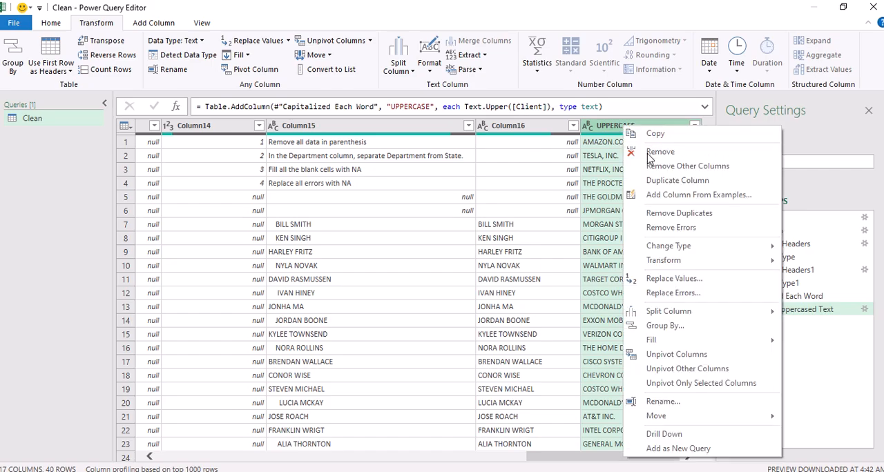
click(649, 151)
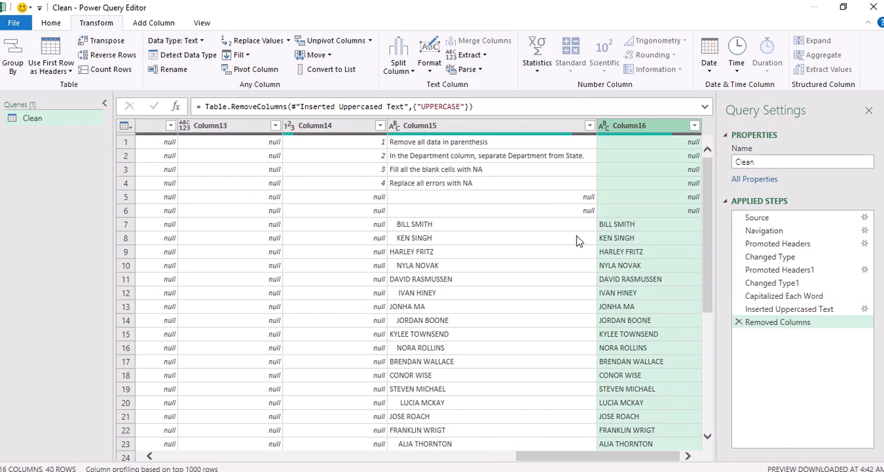
drag(565, 463, 146, 351)
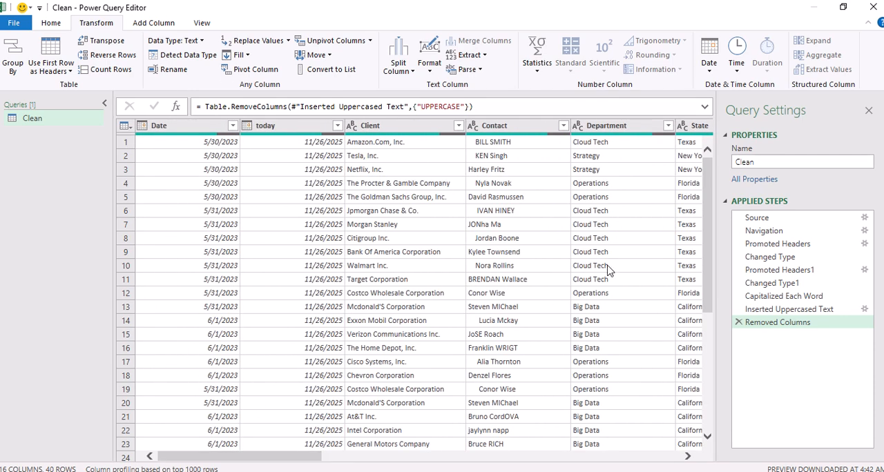
Trim the extra spaces from the Contact column and capitalize each word in it, transforming the column in place
click(506, 131)
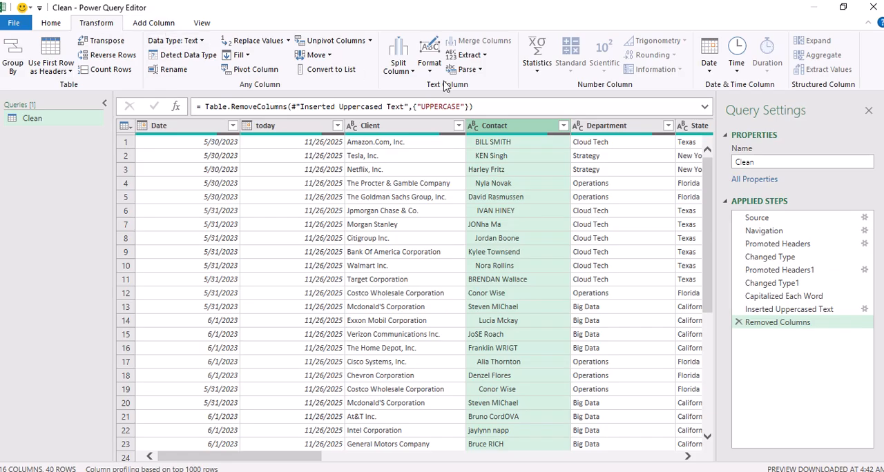
click(429, 63)
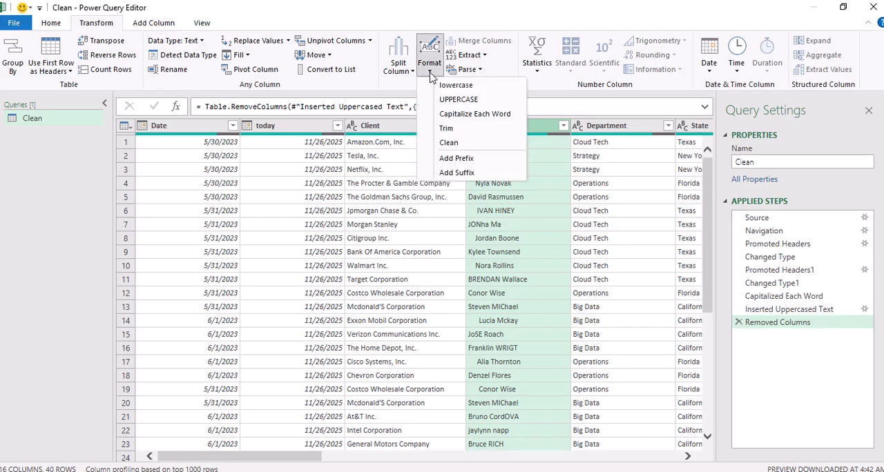
click(452, 130)
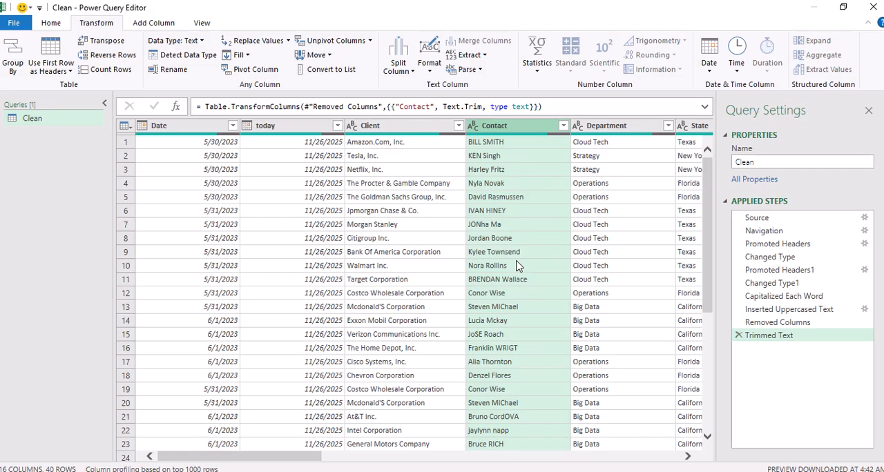
click(431, 73)
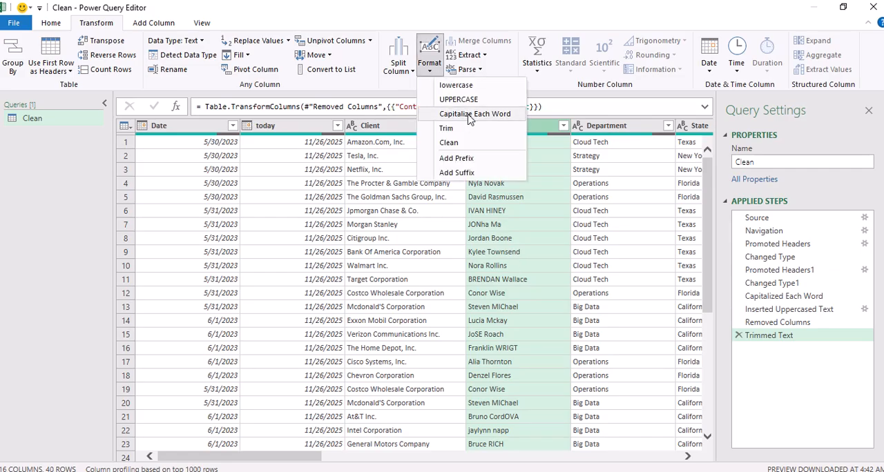
click(469, 115)
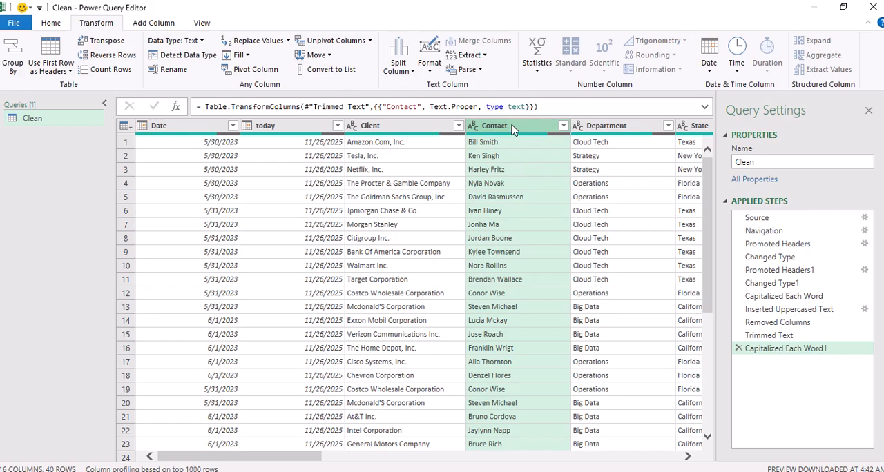
Split the Contact column by the space delimiter at each occurrence
click(154, 23)
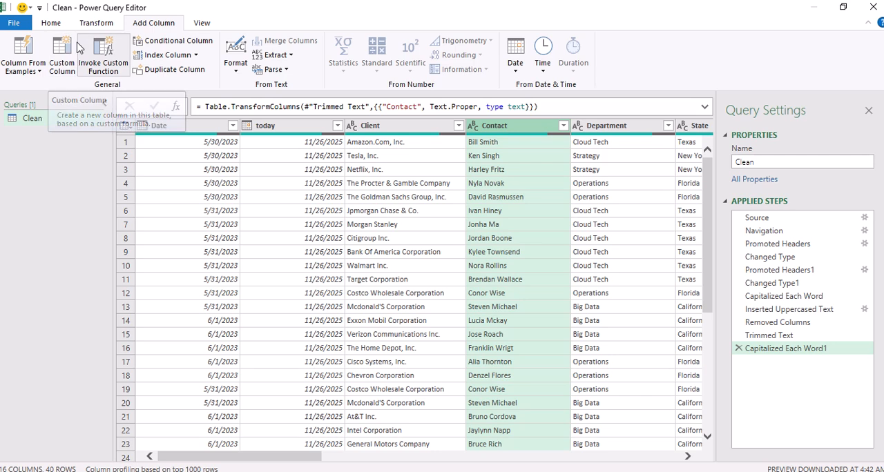
right_click(527, 129)
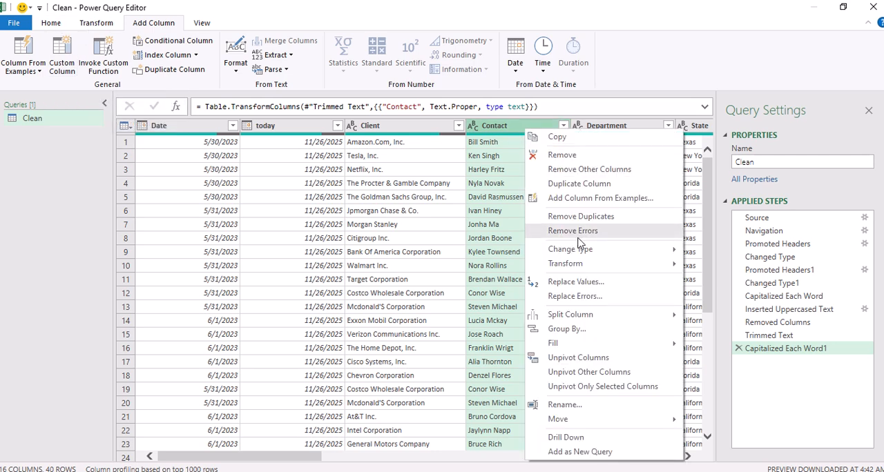
mouse_move(574, 320)
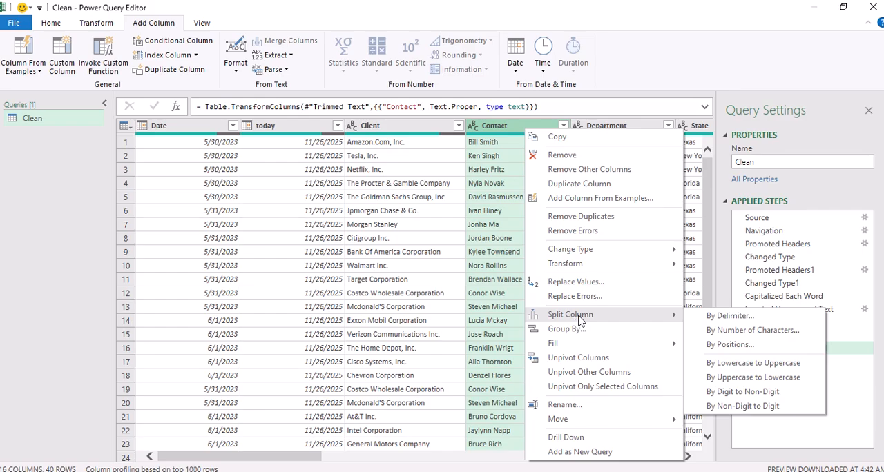
click(729, 318)
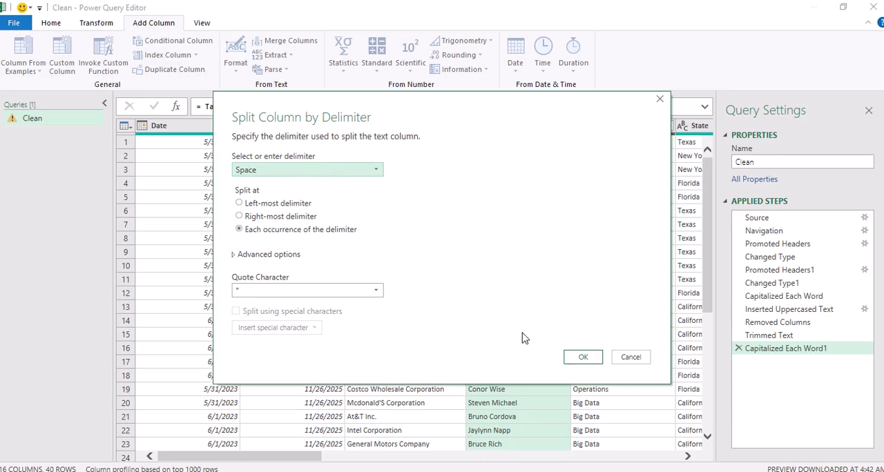
click(583, 357)
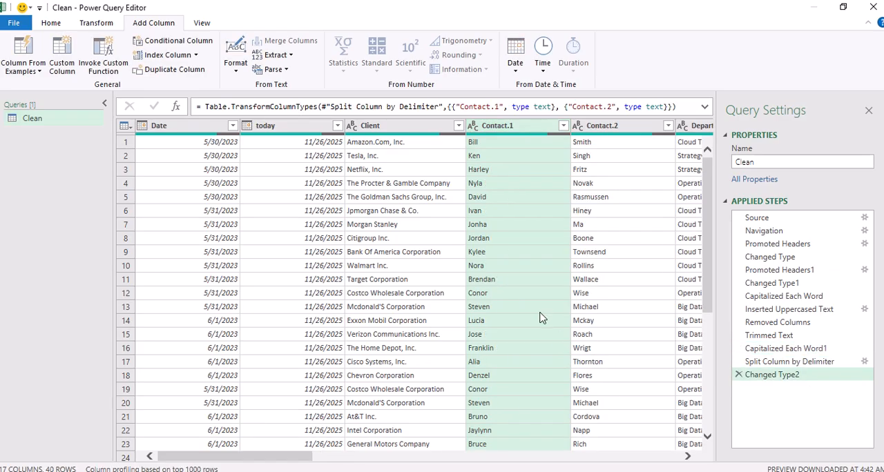
Rename the two columns split from Contact as First Name and Surname
double_click(533, 126)
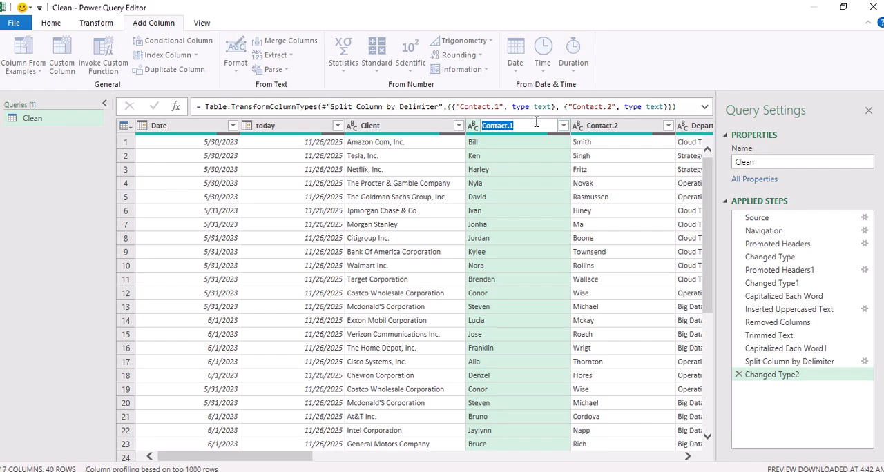
text(First Name)
double_click(620, 127)
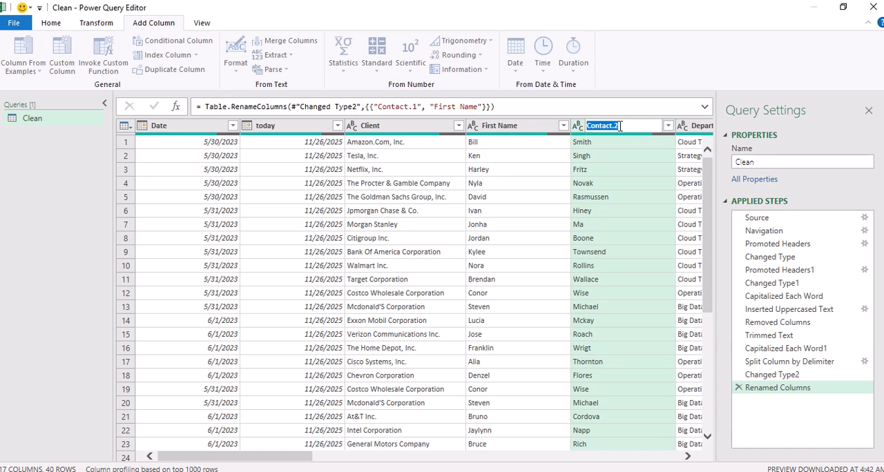
text(Surname)
key(Return)
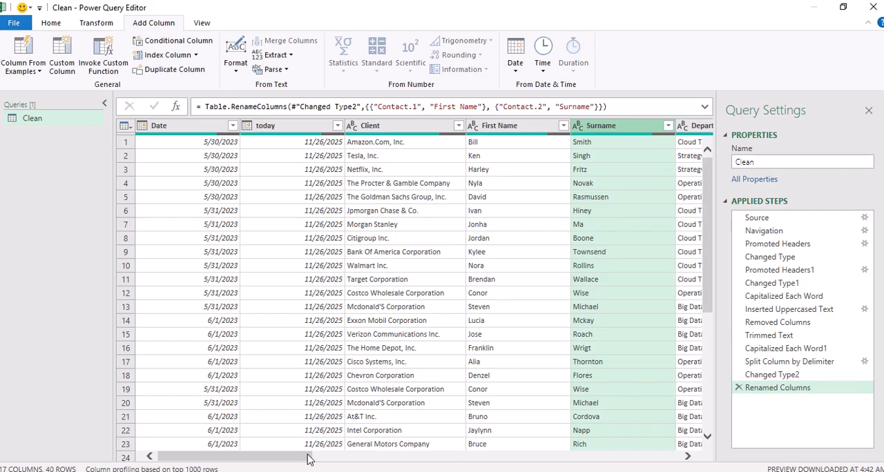
Replace the value Cash with Money throughout the Payment column
drag(309, 459, 403, 445)
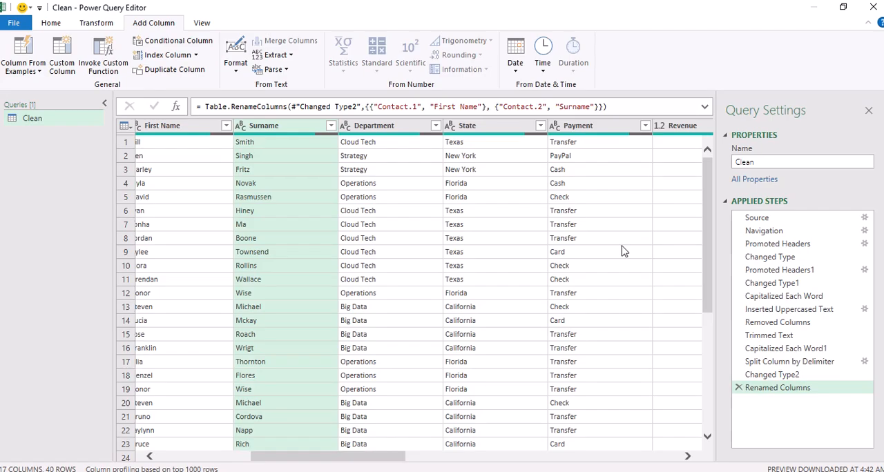
click(564, 169)
click(566, 185)
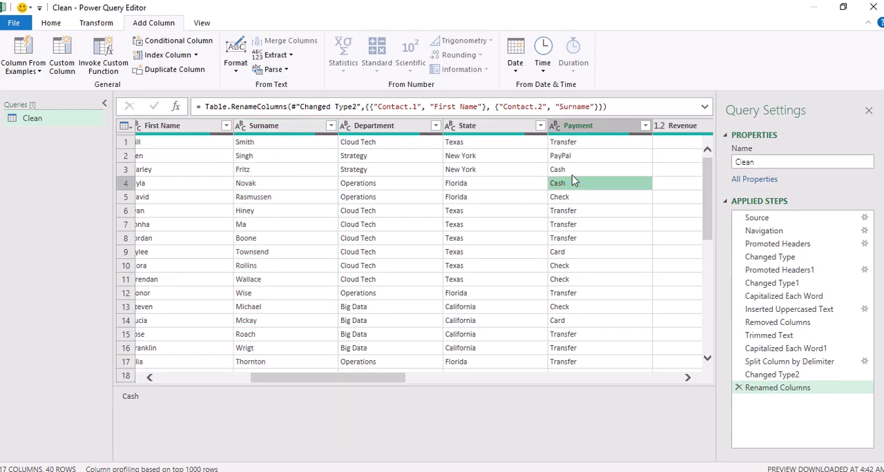
right_click(572, 172)
click(572, 172)
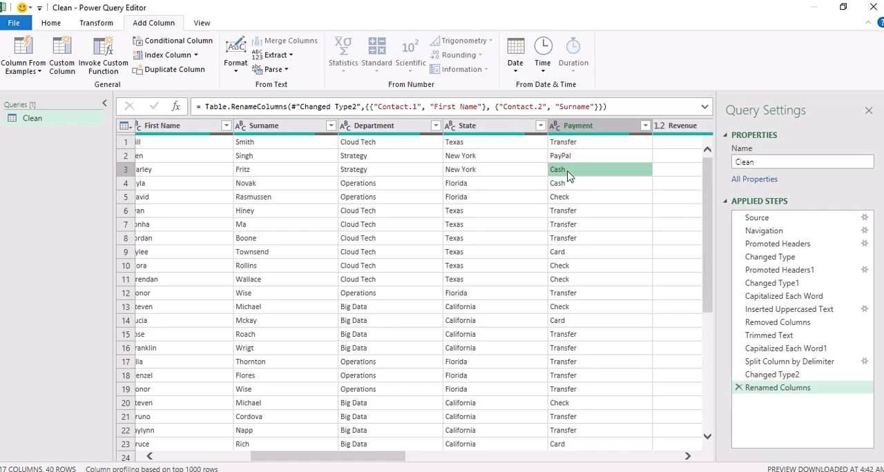
click(582, 131)
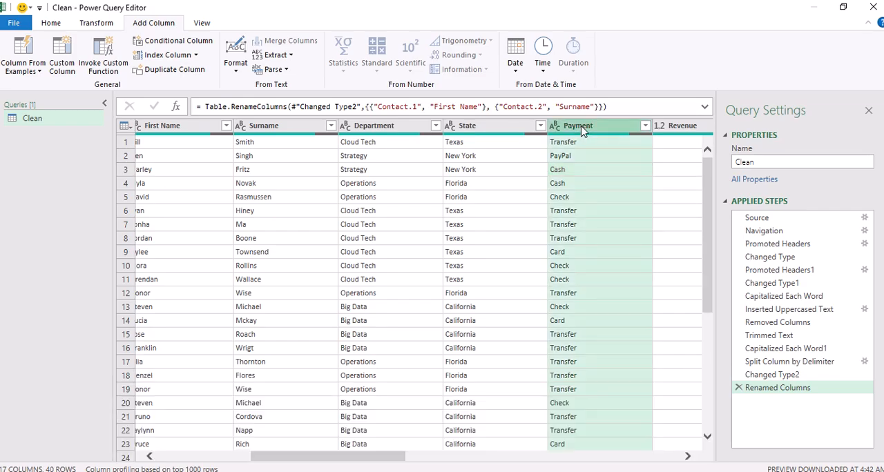
right_click(582, 130)
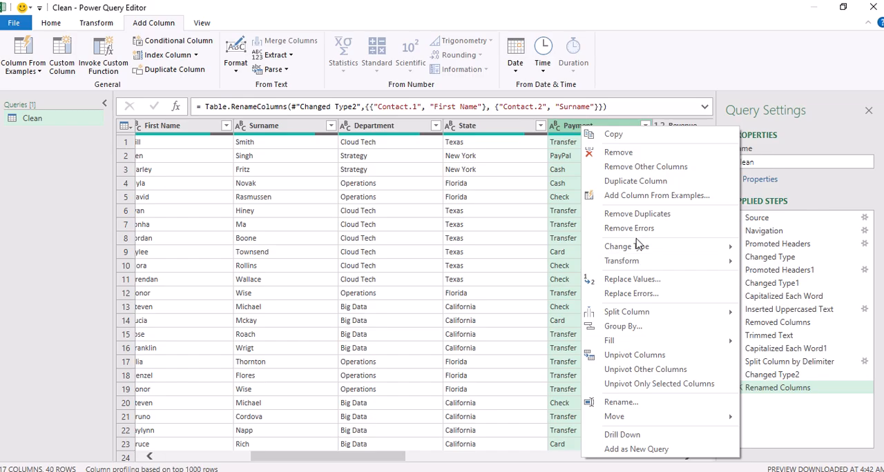
click(641, 283)
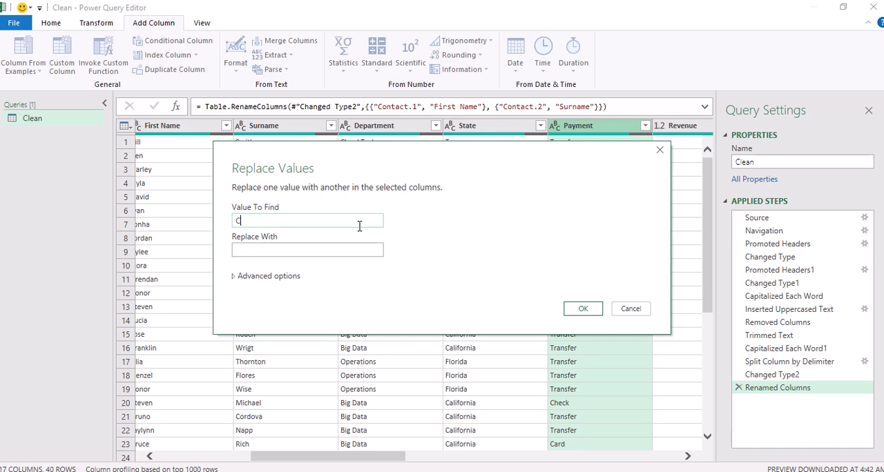
key(Tab)
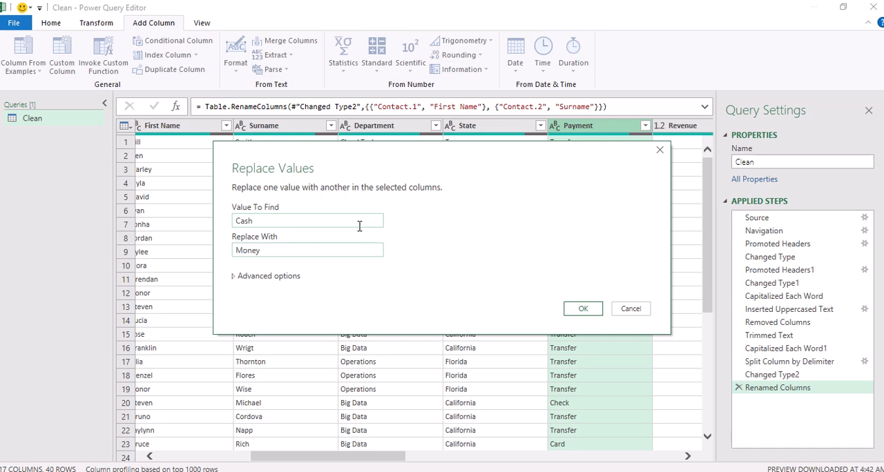
click(580, 309)
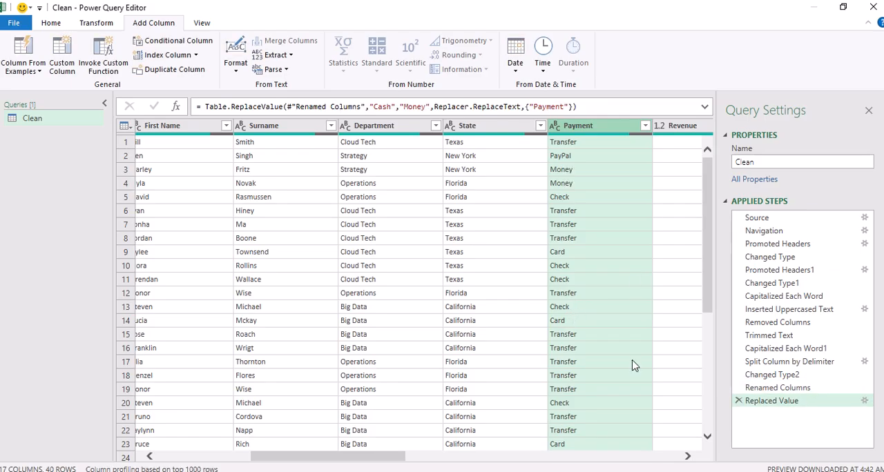
Change the Revenue column's data type to Whole Number
drag(401, 459, 450, 458)
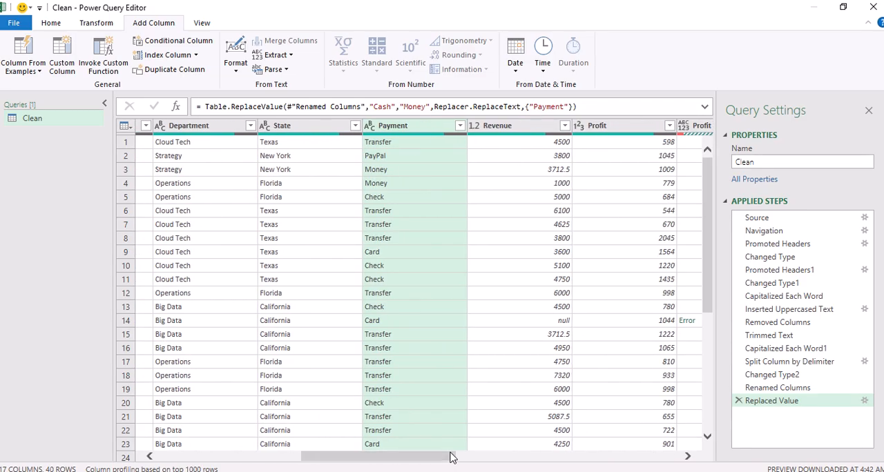
click(562, 326)
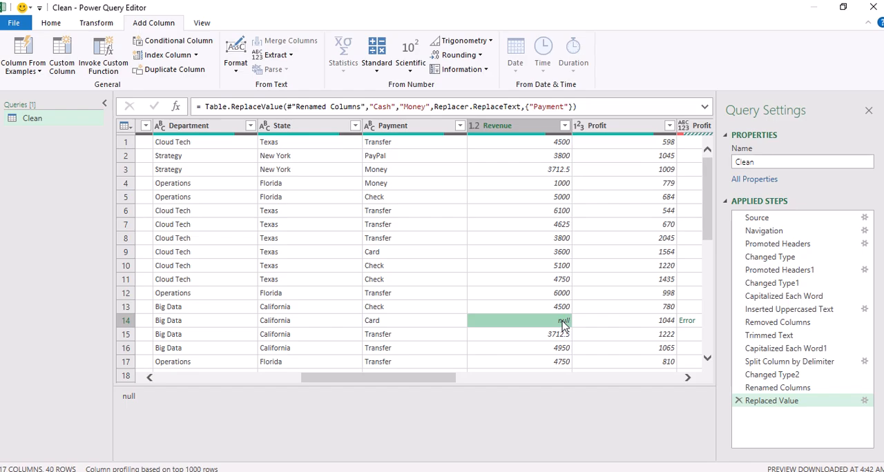
click(552, 174)
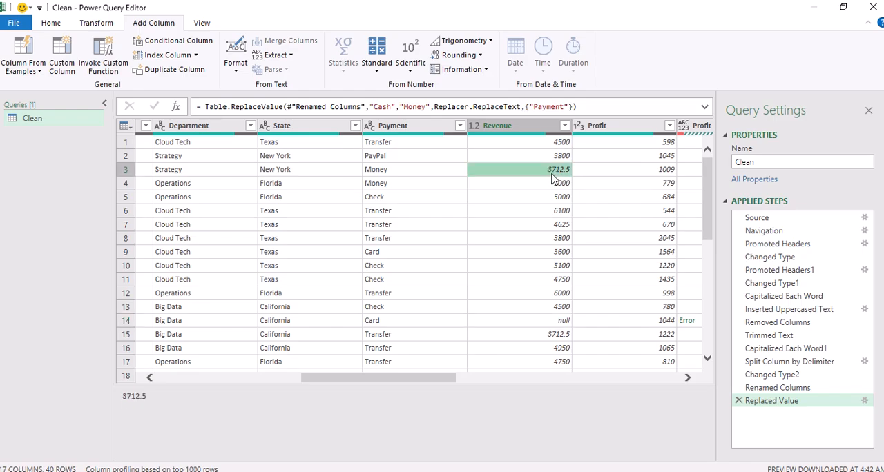
click(474, 127)
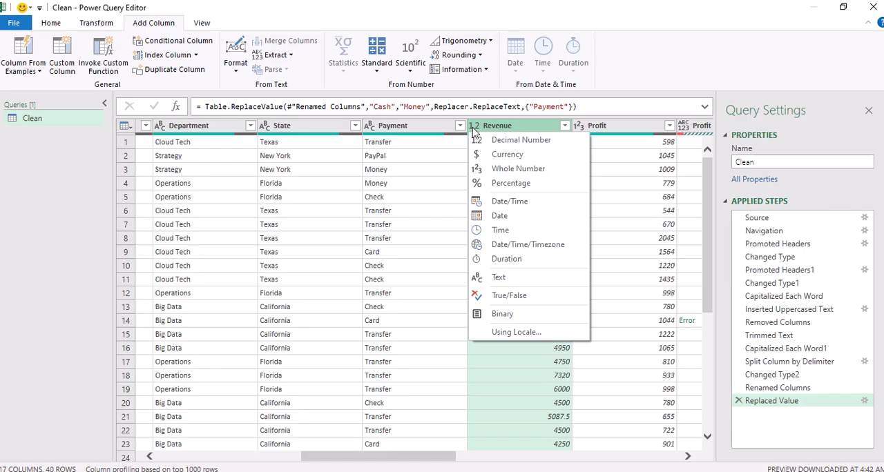
click(494, 172)
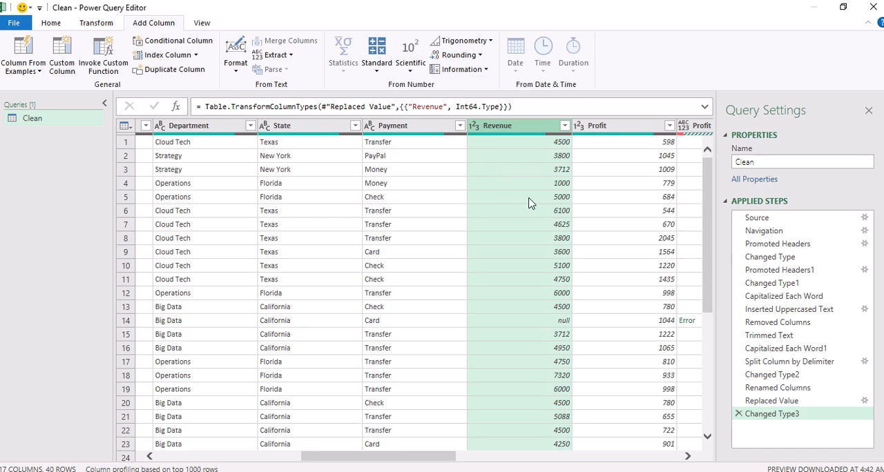
Replace null with 20 in the Revenue column
click(545, 325)
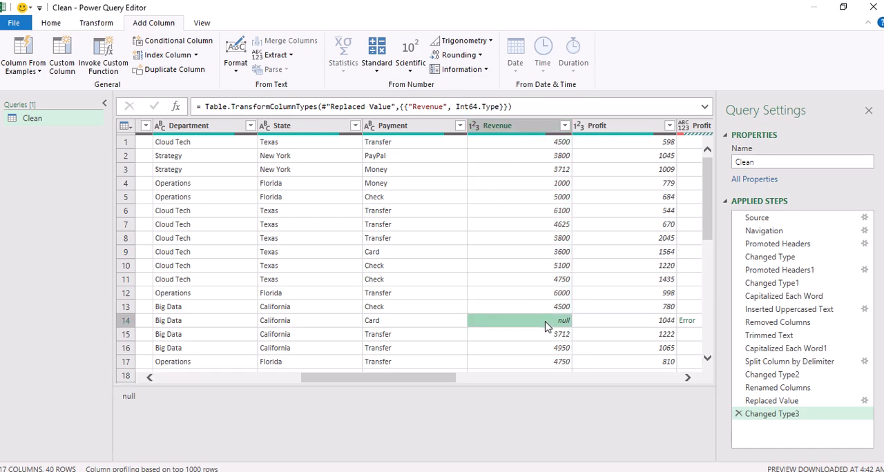
click(513, 132)
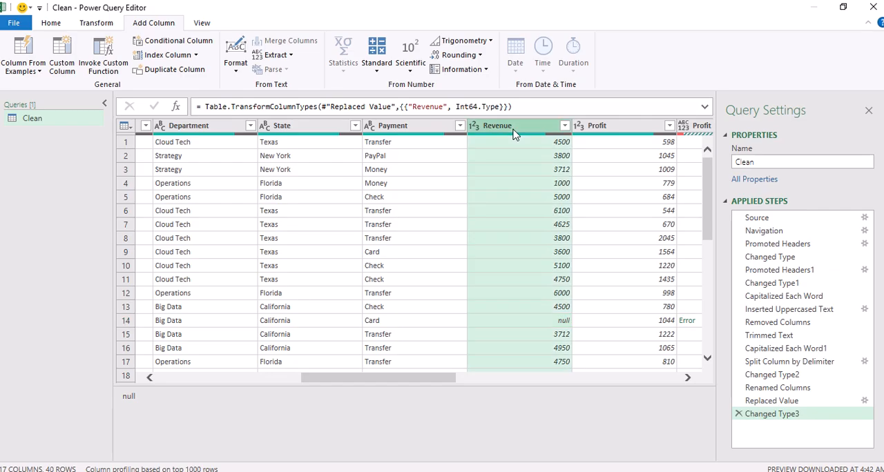
right_click(512, 131)
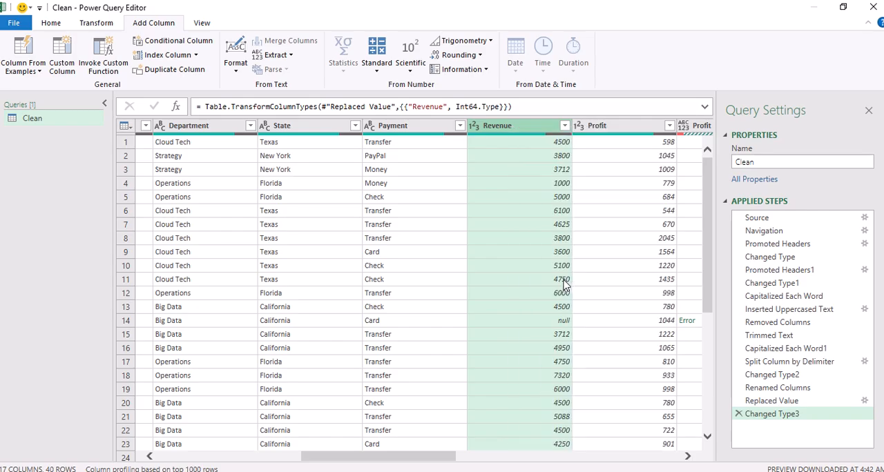
click(563, 280)
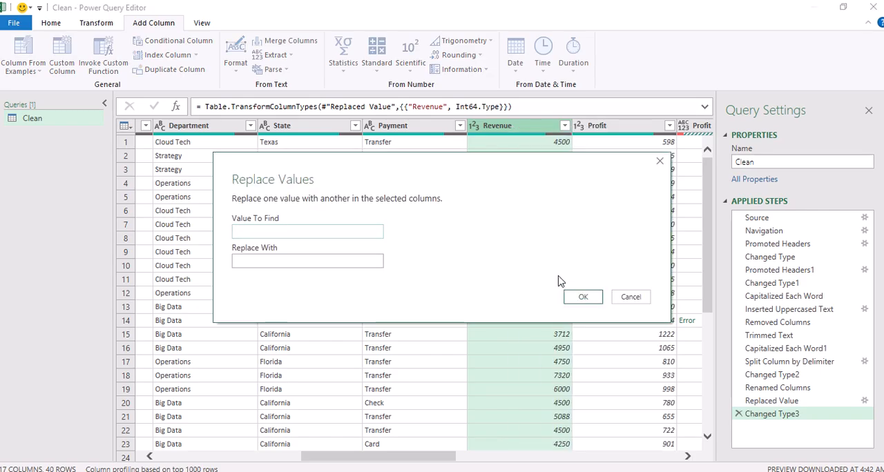
text(null)
key(Tab)
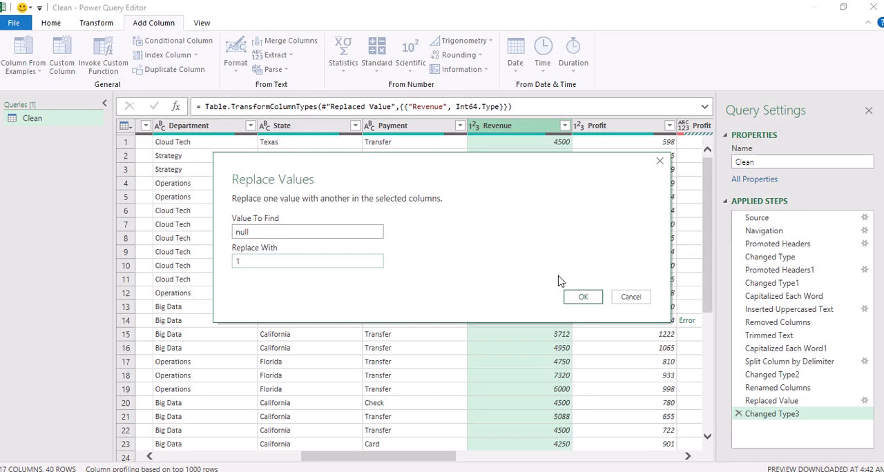
text(1)
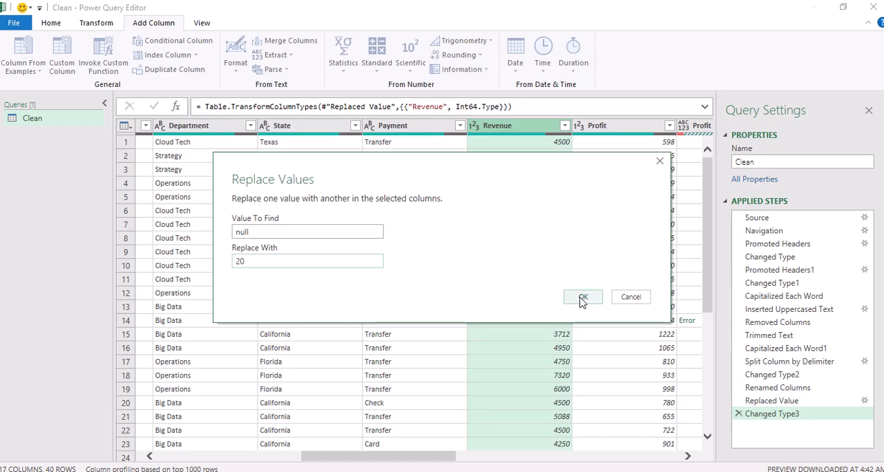
click(582, 297)
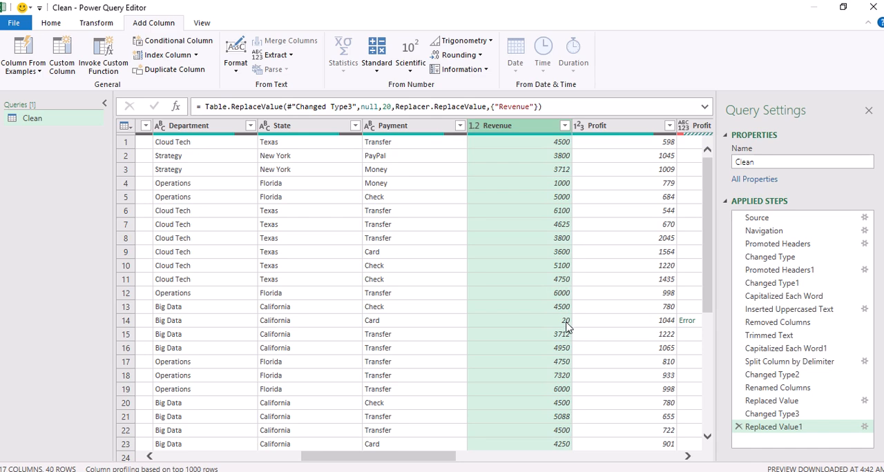
right_click(515, 128)
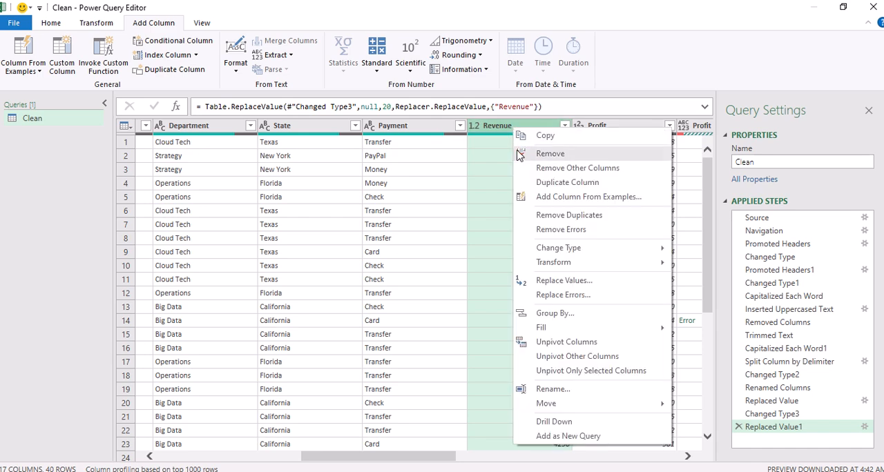
click(455, 257)
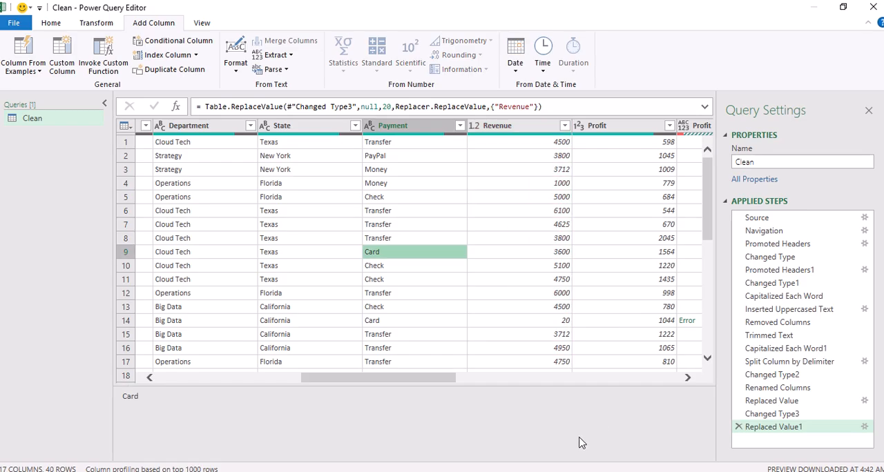
Remove the Contact_1 column from the Clean query
drag(446, 379, 512, 376)
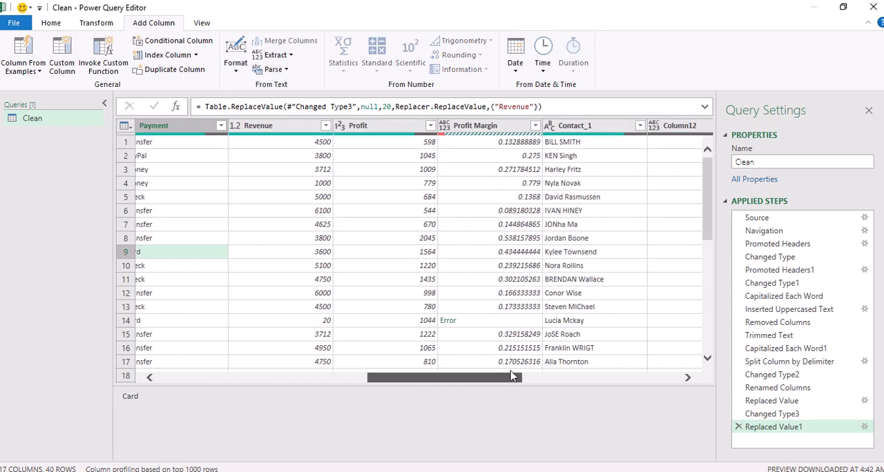
click(568, 126)
right_click(569, 125)
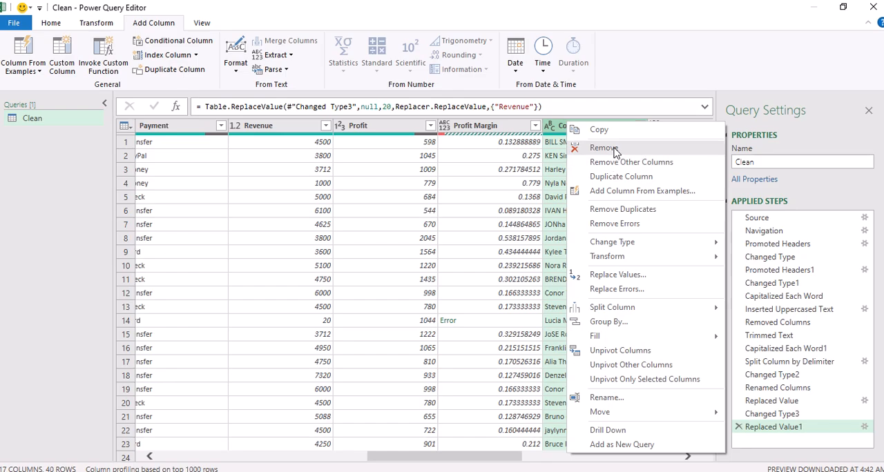
click(604, 145)
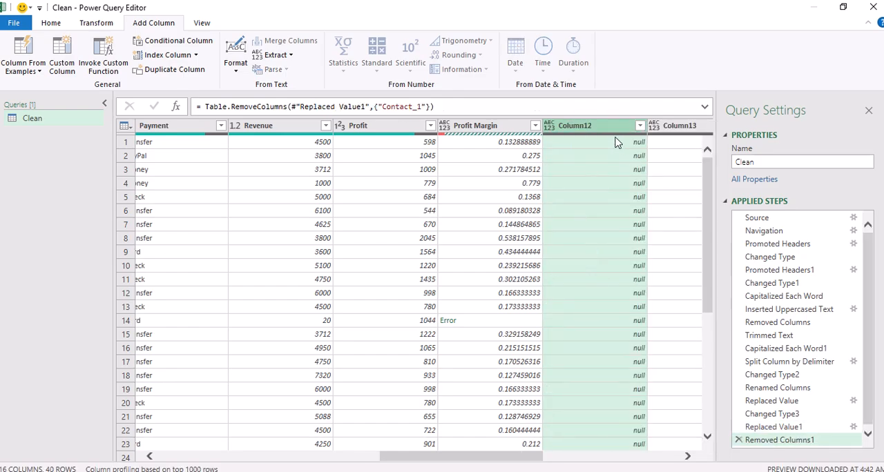
Remove the columns Column12, Column13 and Column14 together
right_click(595, 129)
click(579, 131)
key(shift+Right)
key(shift+Right)
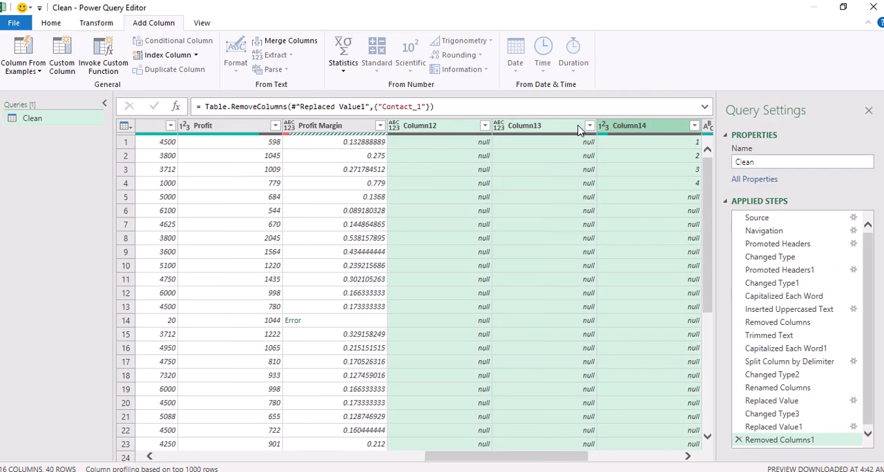
right_click(572, 130)
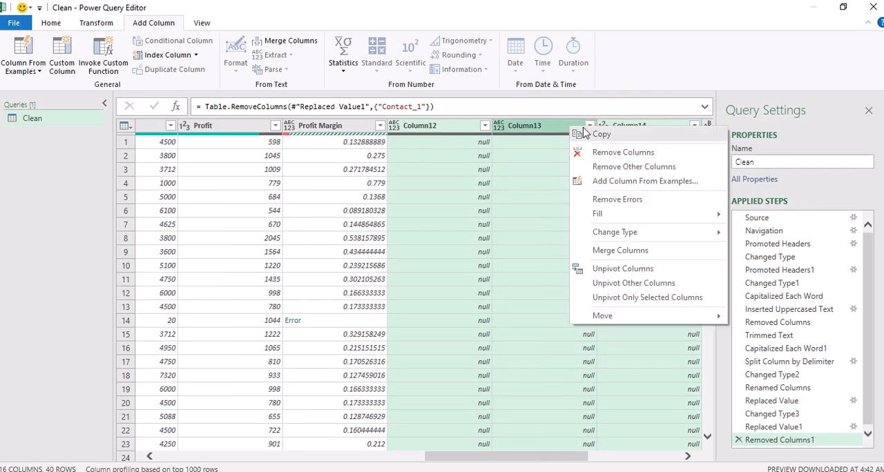
click(598, 153)
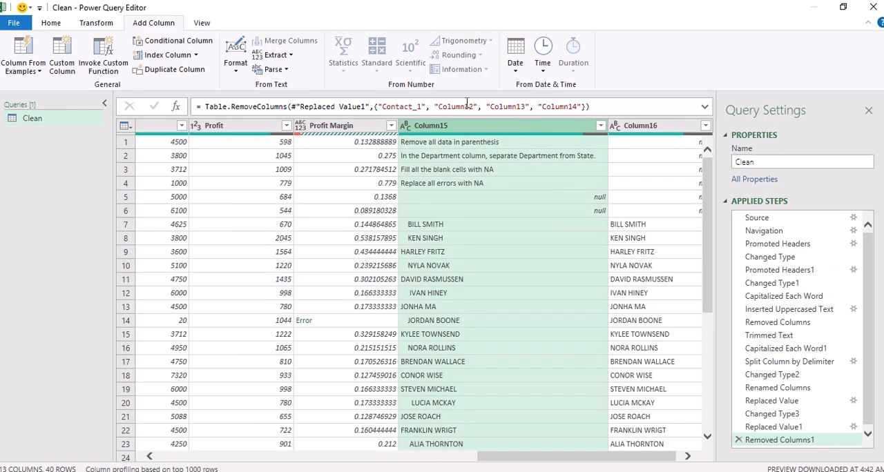
Remove Column16 and Column15 from the query
right_click(486, 132)
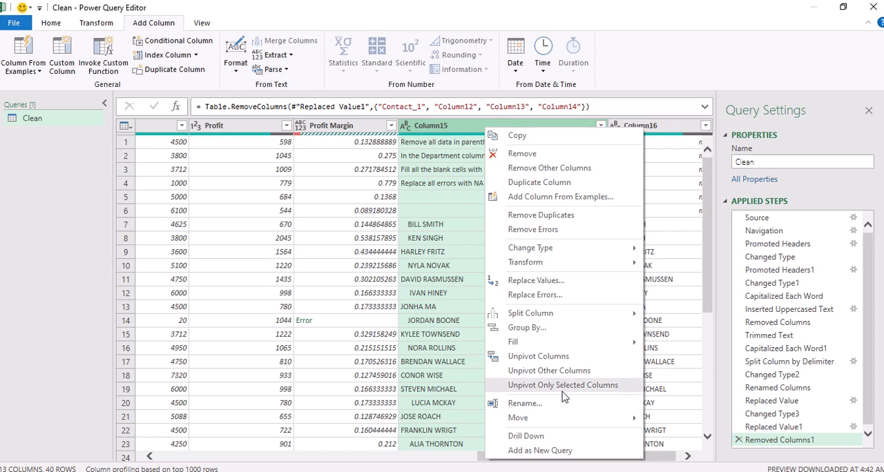
key(Escape)
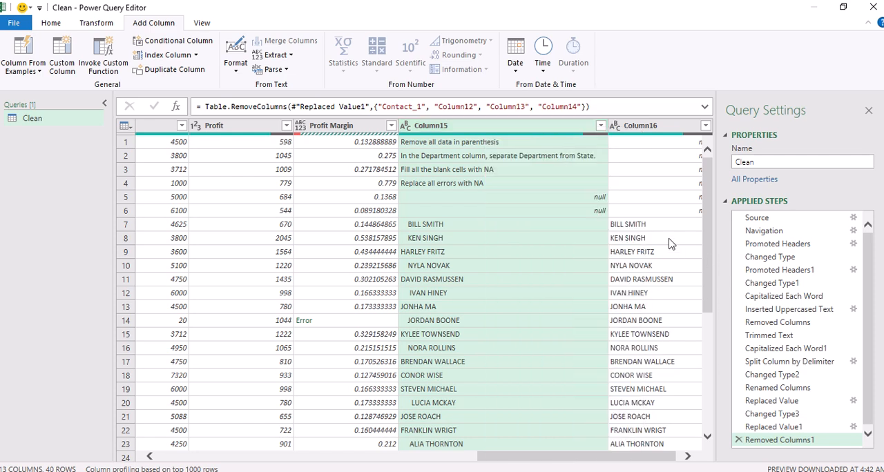
mouse_move(649, 126)
mouse_down()
mouse_move(813, 154)
mouse_move(663, 130)
mouse_up()
right_click(663, 131)
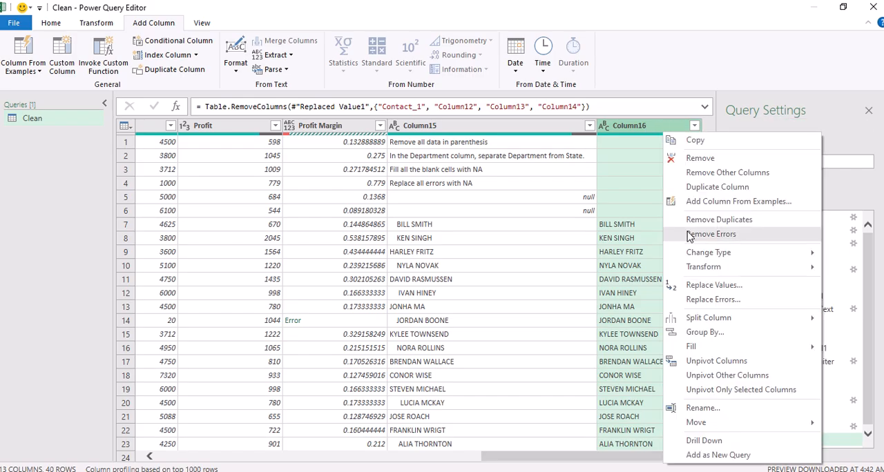
click(715, 158)
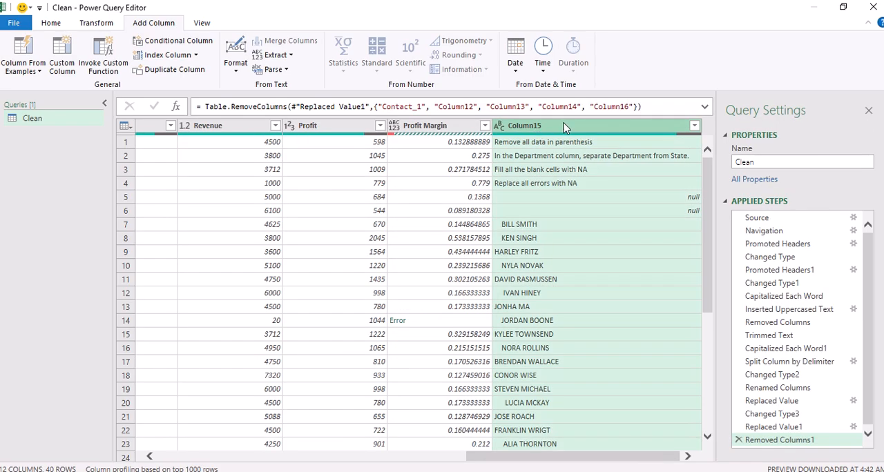
right_click(564, 127)
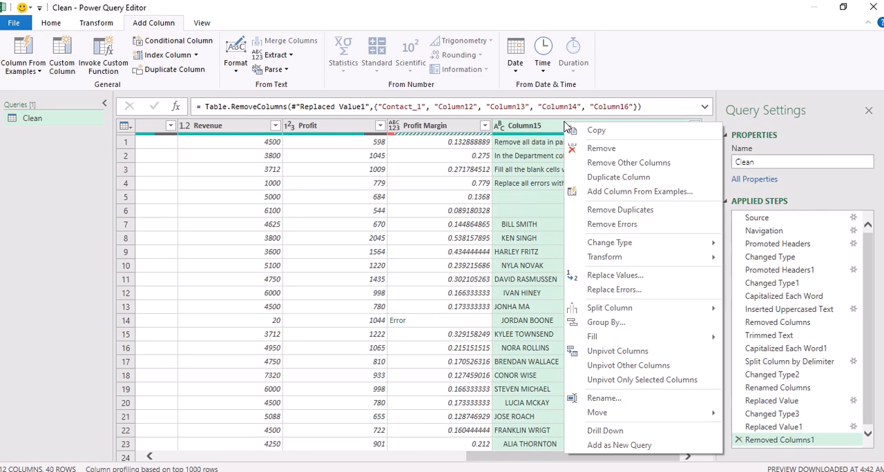
click(601, 149)
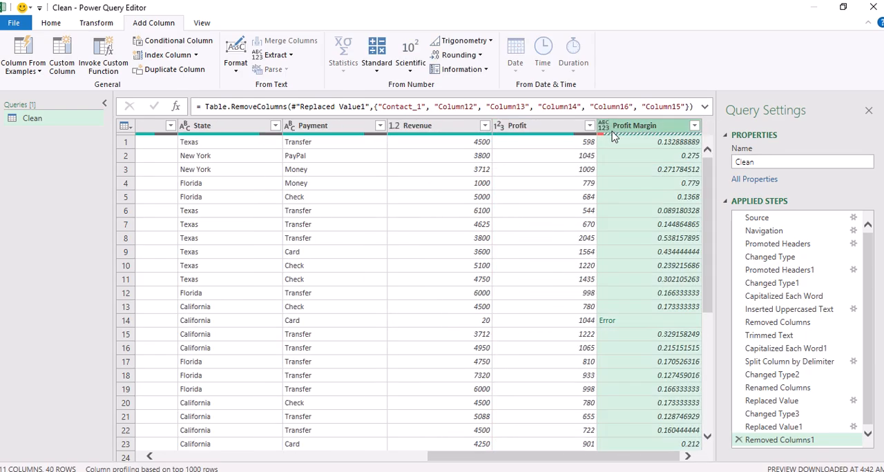
Change the Profit Margin column's data type to Percentage
click(604, 128)
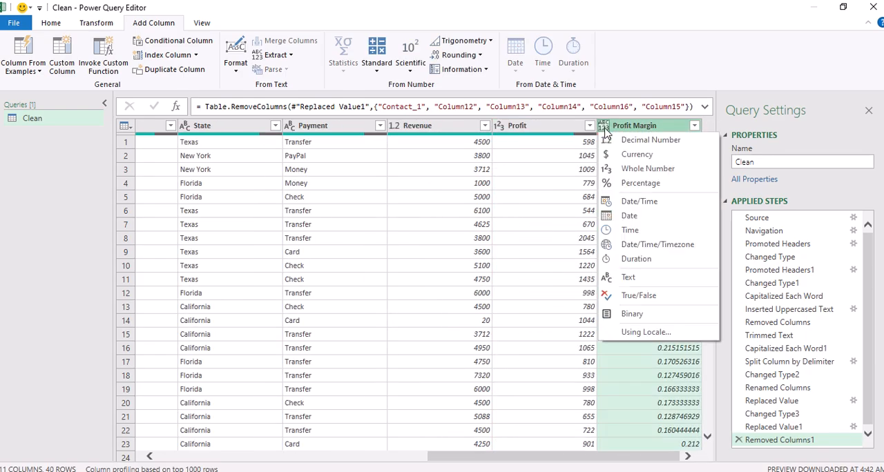
click(625, 185)
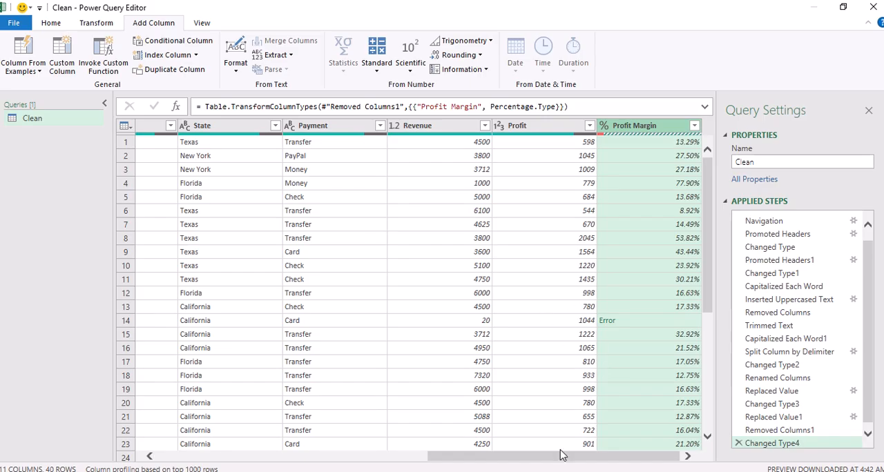
Add a column that subtracts Date from today in days, using the Subtract Days date operation
drag(563, 457, 309, 449)
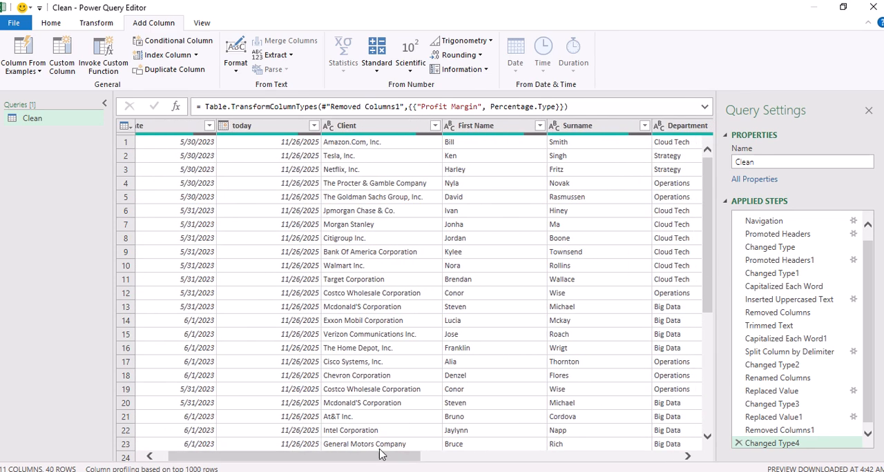
drag(381, 456, 371, 456)
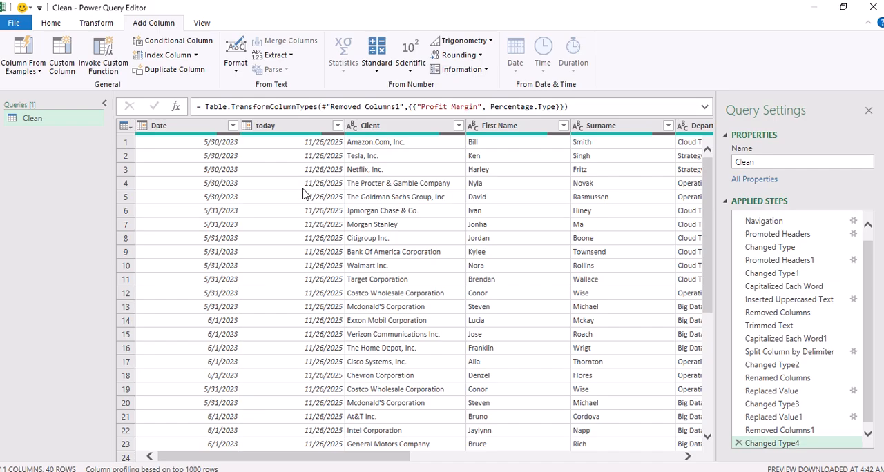
click(185, 131)
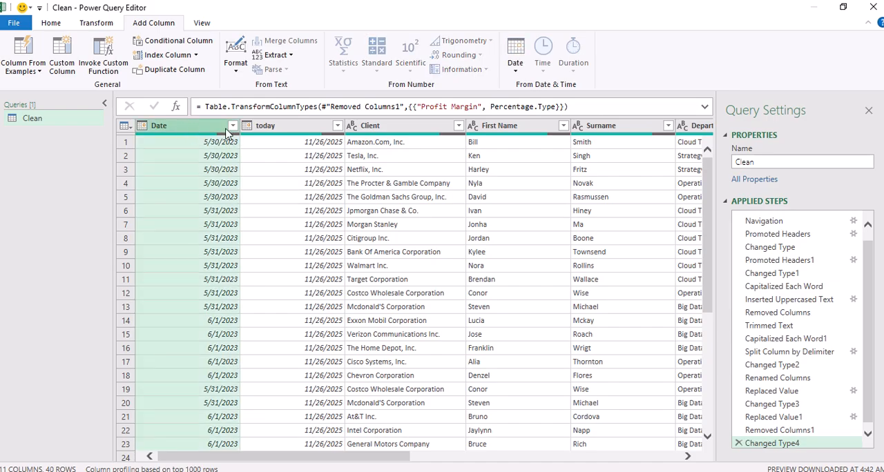
click(279, 128)
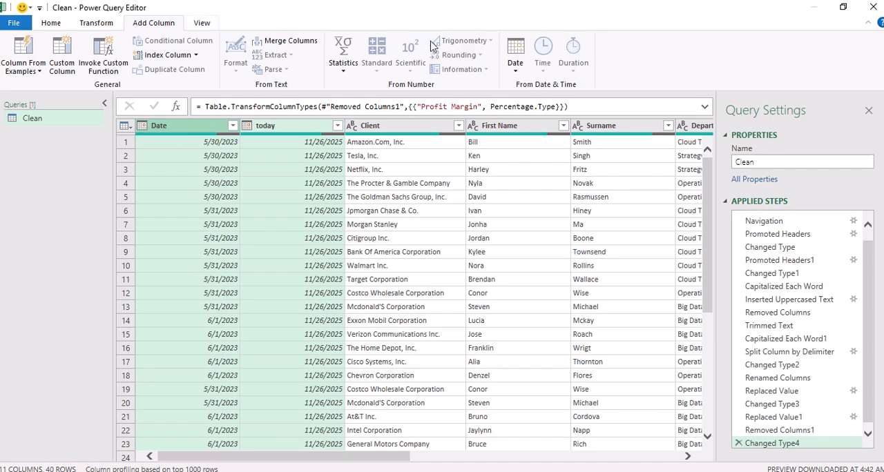
click(513, 71)
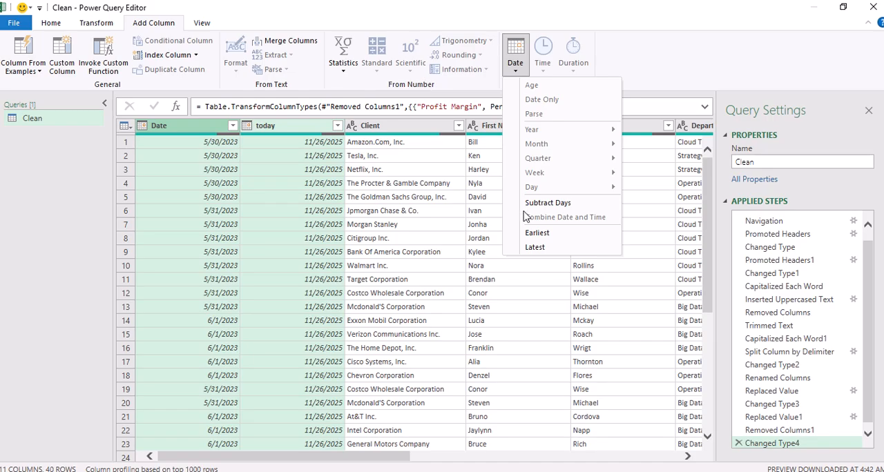
click(547, 204)
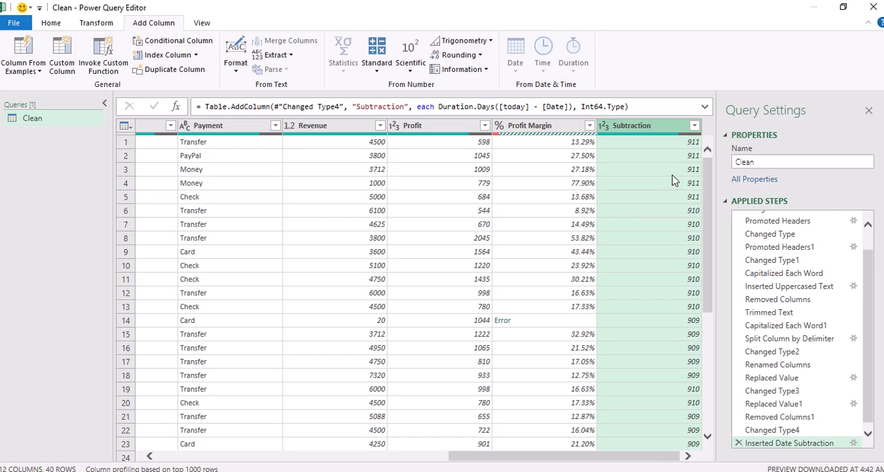
click(667, 211)
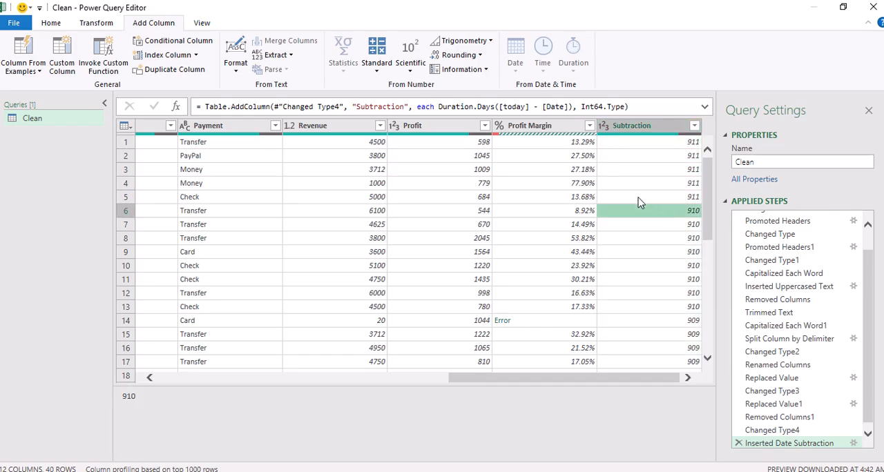
Add a column that subtracts Profit from Revenue
click(353, 125)
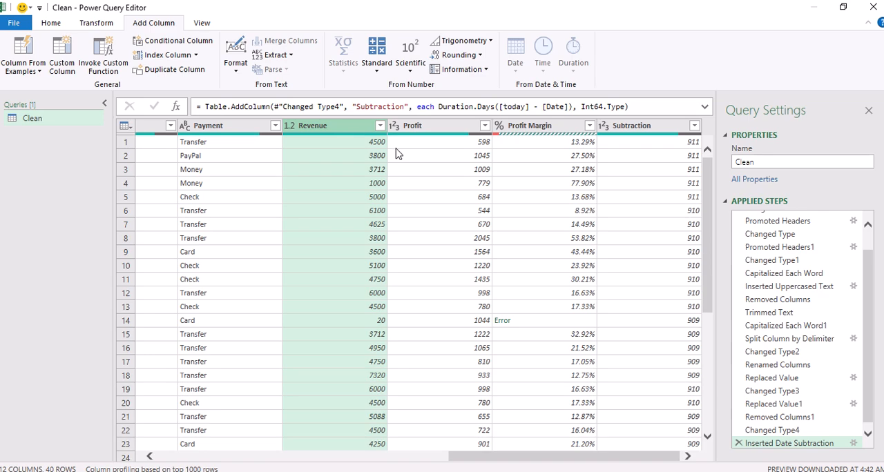
ctrl+click(428, 131)
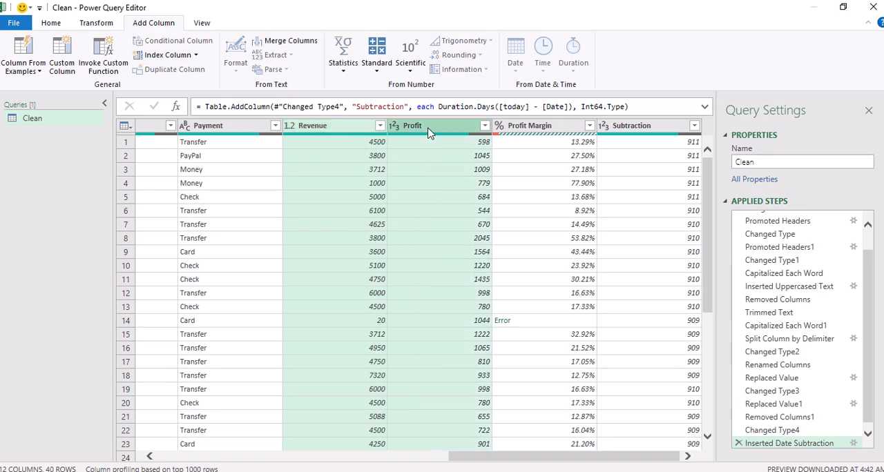
mouse_move(383, 15)
click(377, 67)
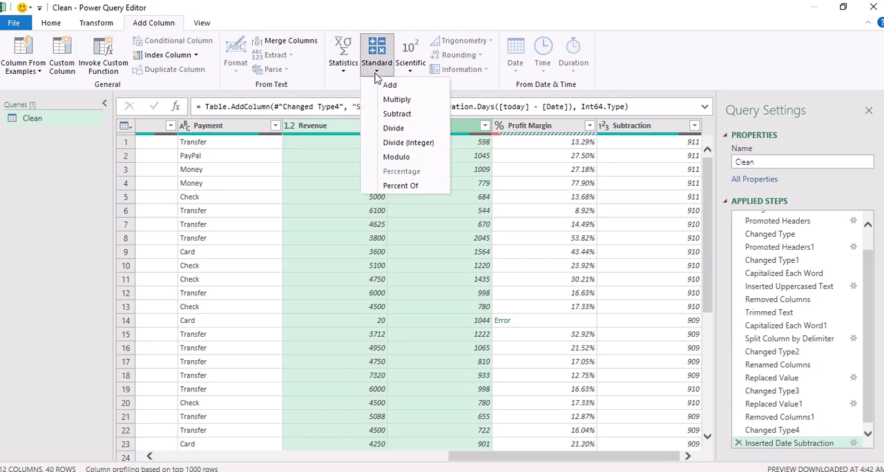
click(396, 115)
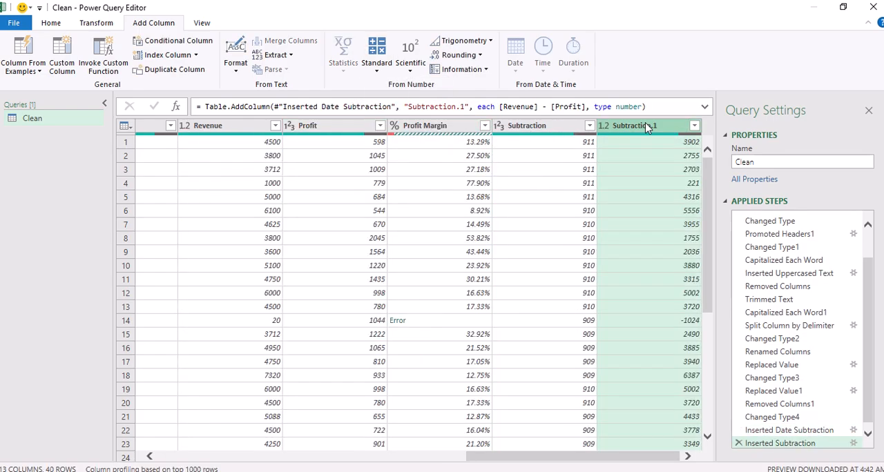
Rename the new column holding Revenue minus Profit as Expenses
double_click(647, 125)
click(647, 124)
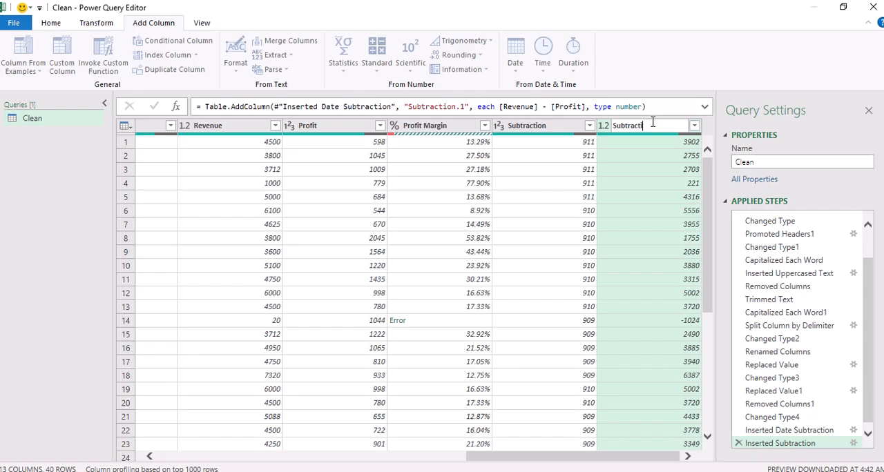
key(BackSpace)
key(BackSpace)
key(BackSpace)
key(BackSpace)
key(BackSpace)
key(BackSpace)
key(BackSpace)
key(BackSpace)
key(BackSpace)
key(Return)
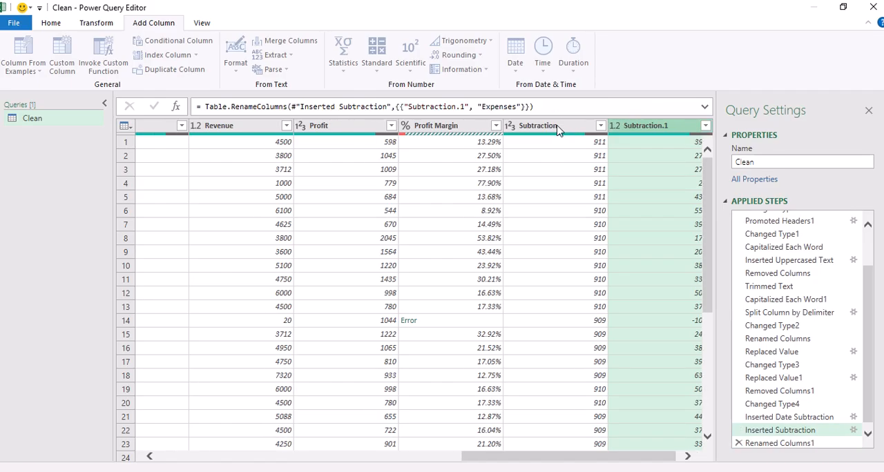
Rename the column holding the day difference between today and Date as Duration
double_click(558, 125)
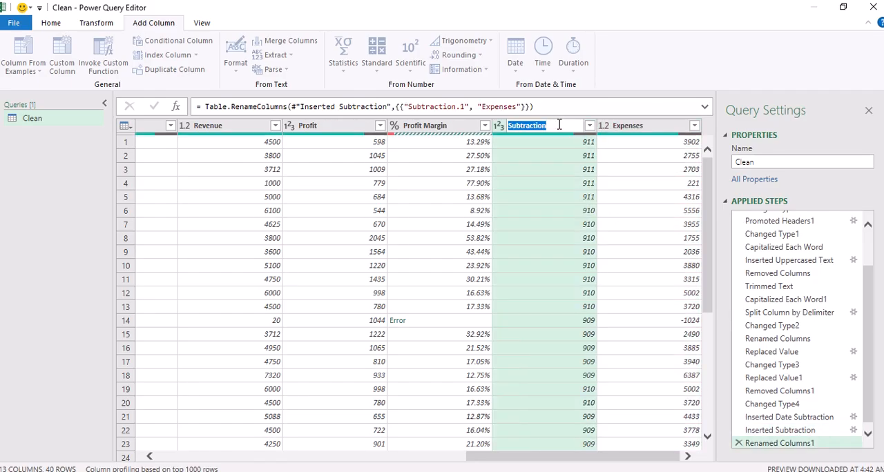
text(D)
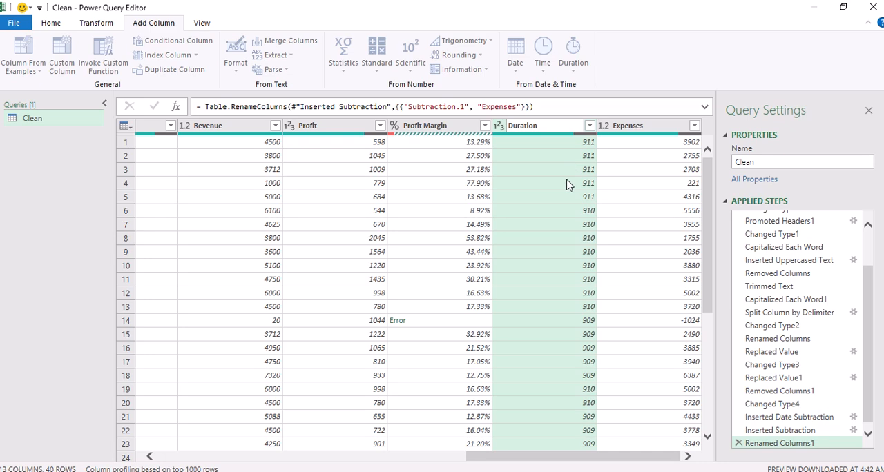
key(Return)
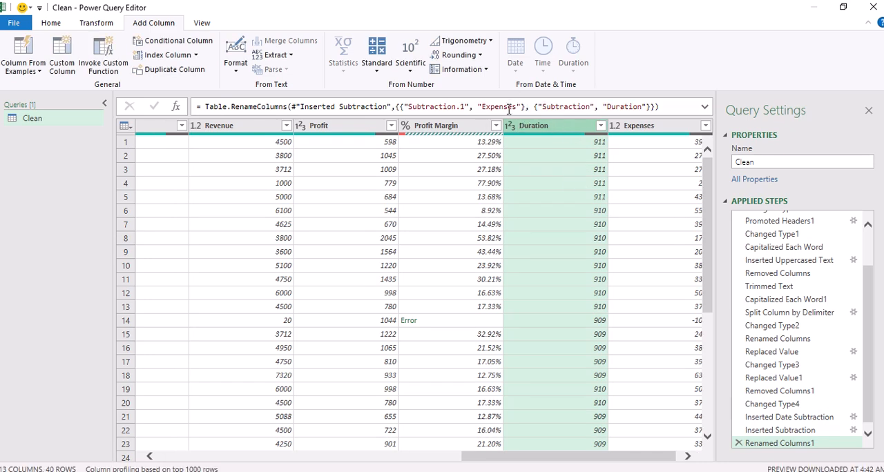
click(377, 71)
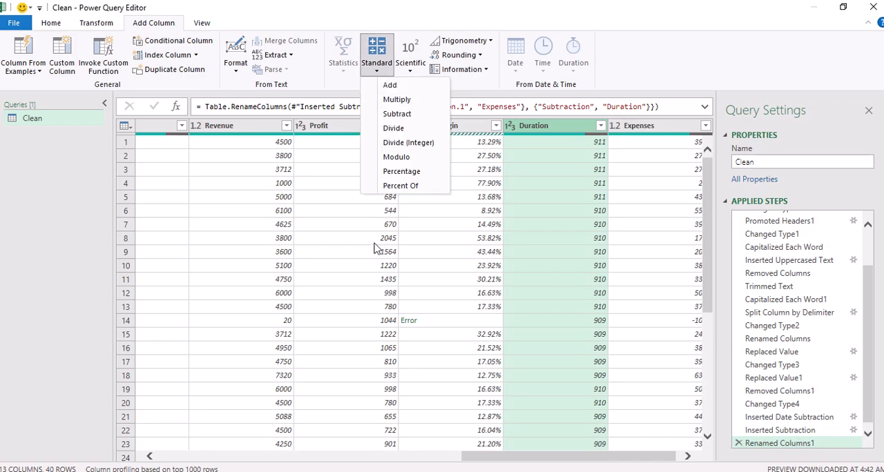
click(314, 272)
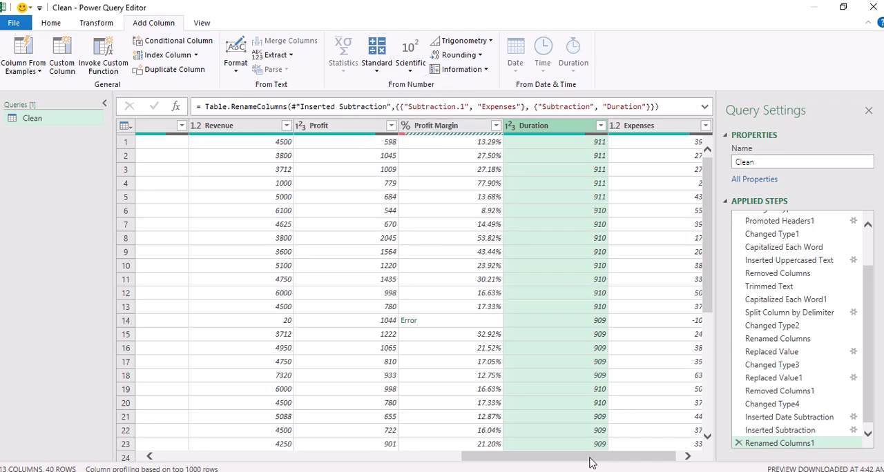
Close the query editor and load the cleaned Clean query into the Excel workbook
drag(580, 458, 314, 459)
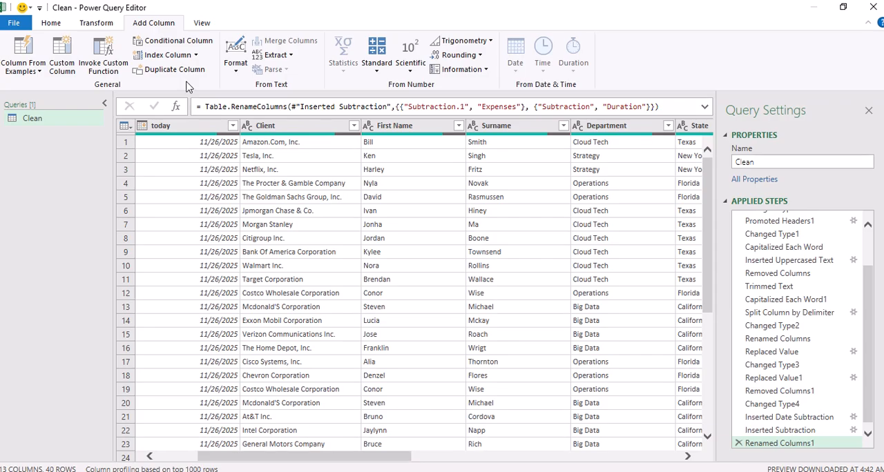
click(51, 23)
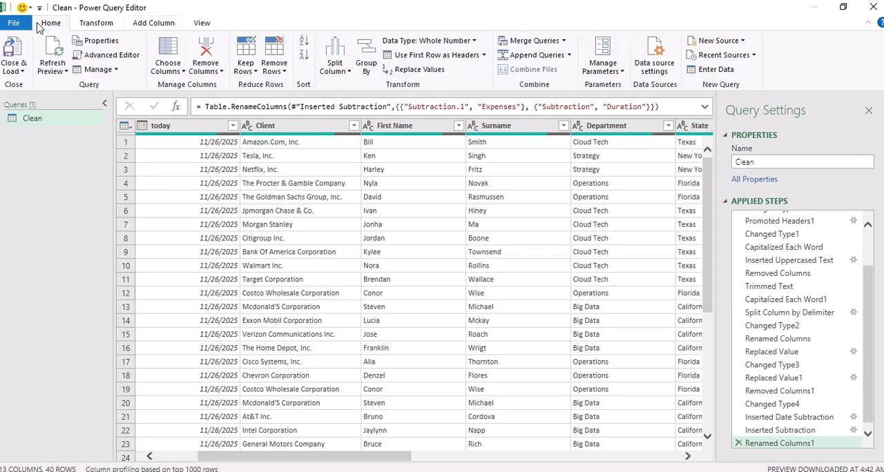
click(20, 71)
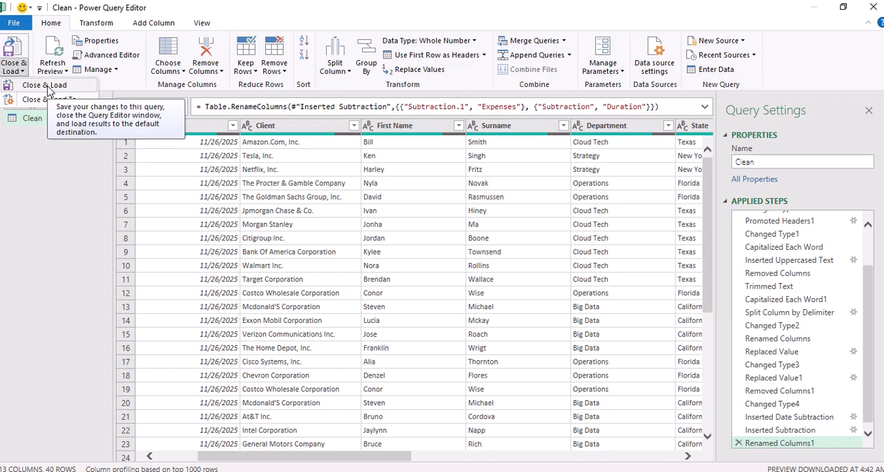
click(49, 90)
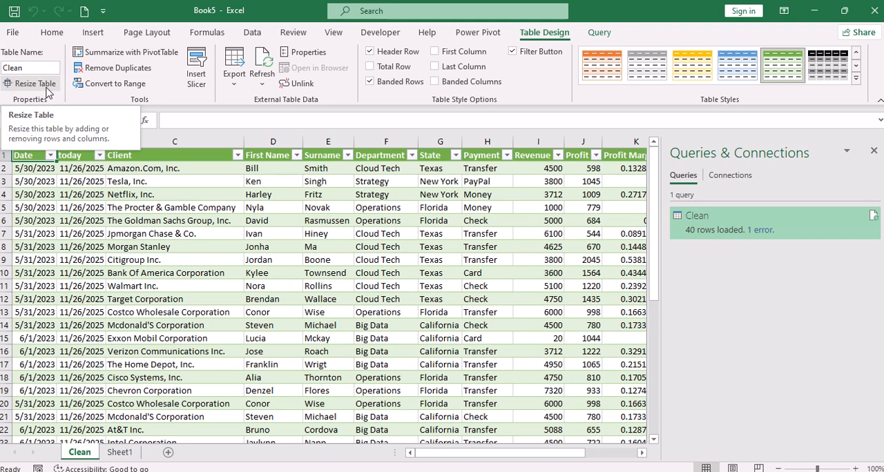
mouse_move(415, 7)
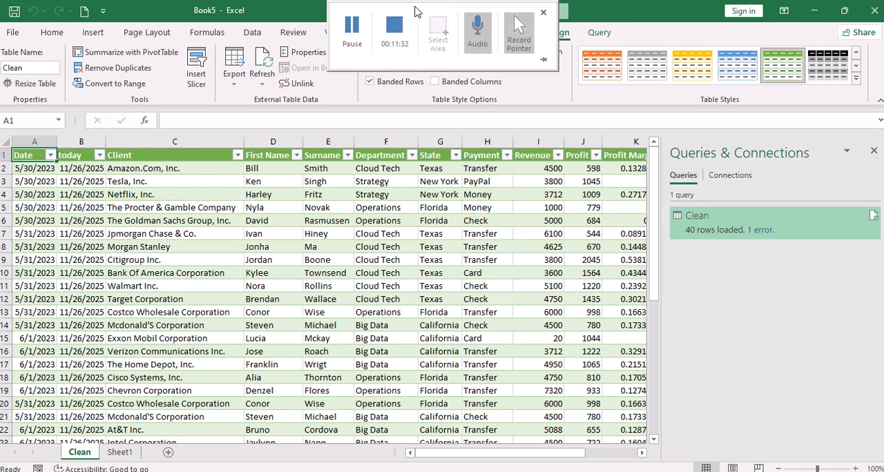